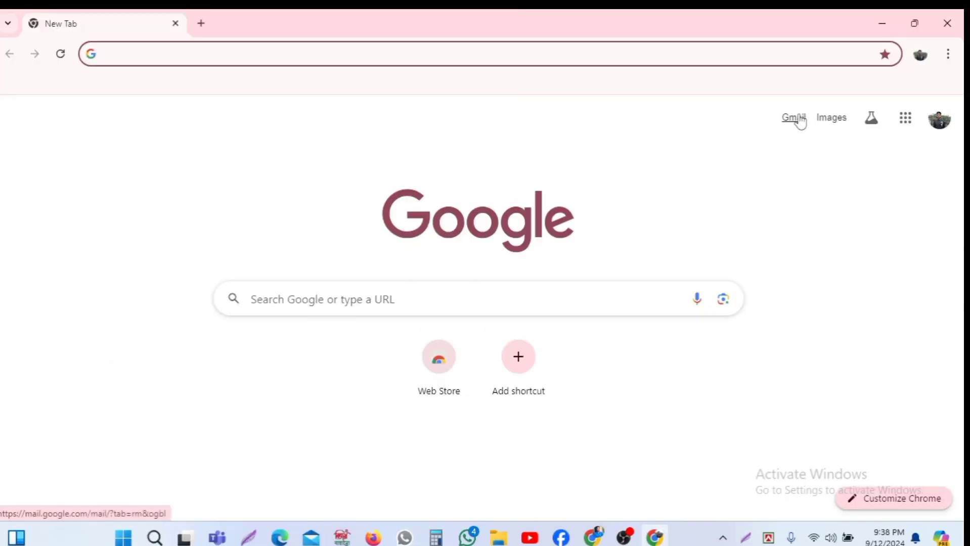
Open Gmail and launch Google Forms from its list of Google apps.
left_click(794, 118)
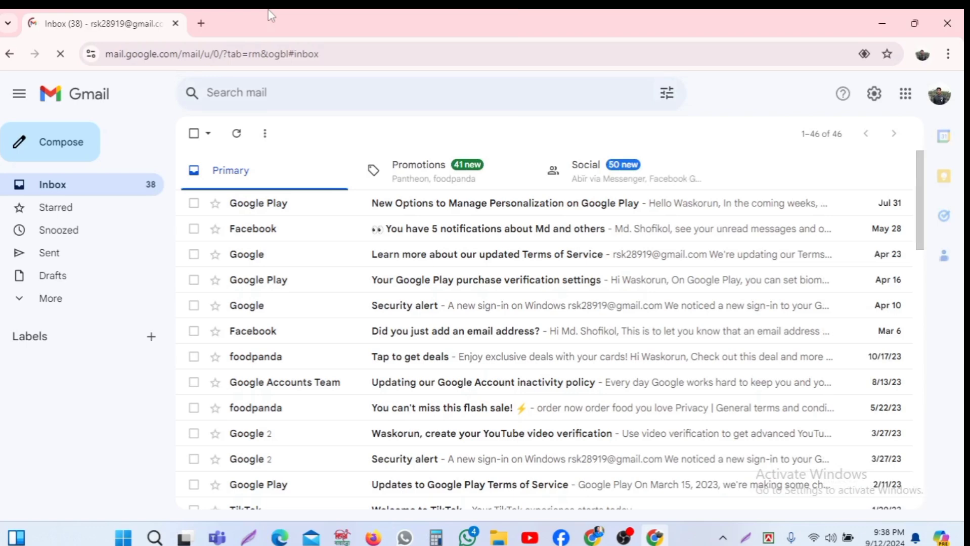
left_click(905, 94)
scroll(858, 312, "down", 5)
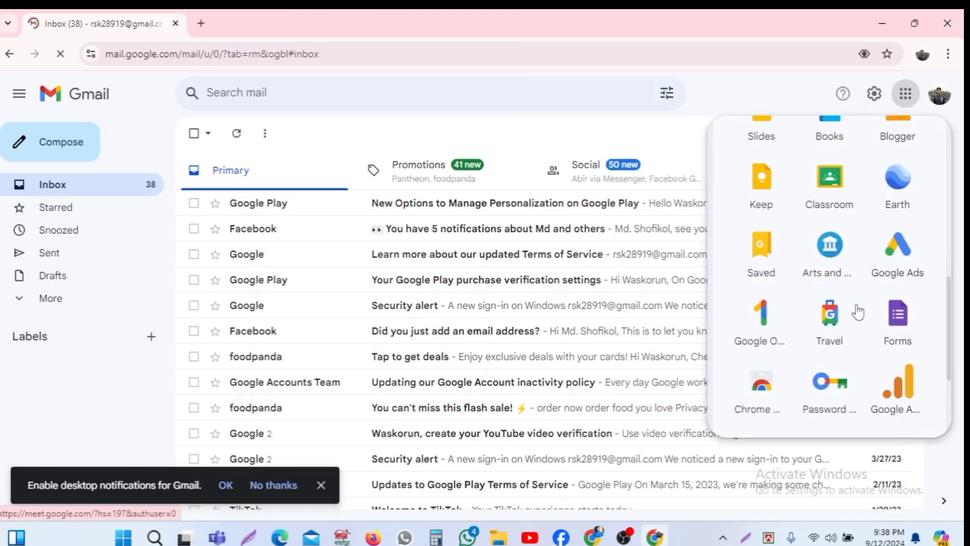
scroll(860, 309, "down", 2)
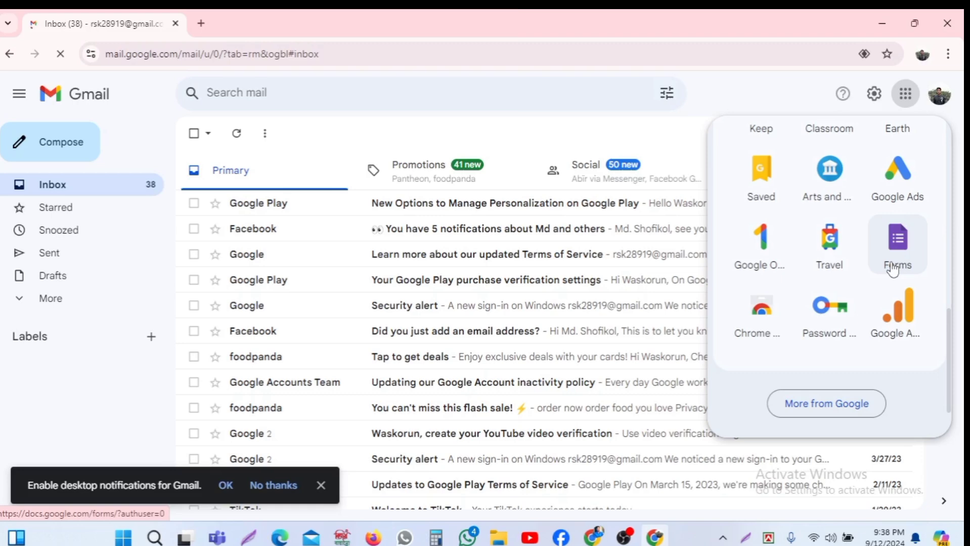
left_click(893, 271)
Return to the Google Forms page and close the Gmail inbox tab and the empty new tab.
left_click(372, 24)
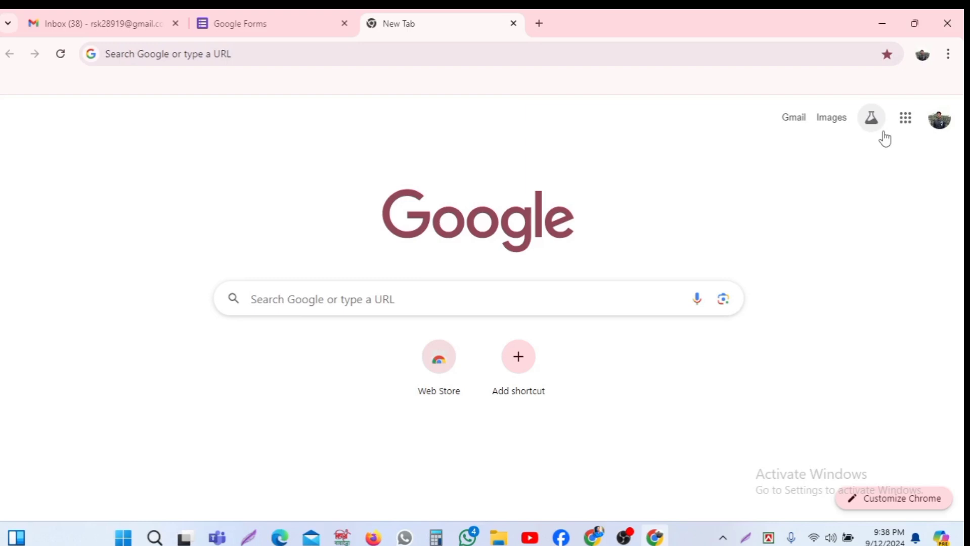
left_click(202, 24)
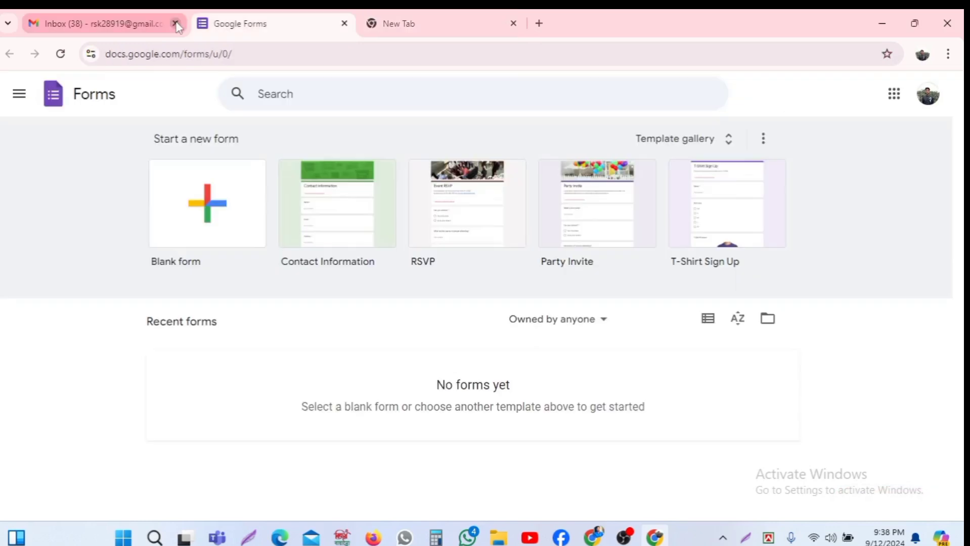
left_click(176, 24)
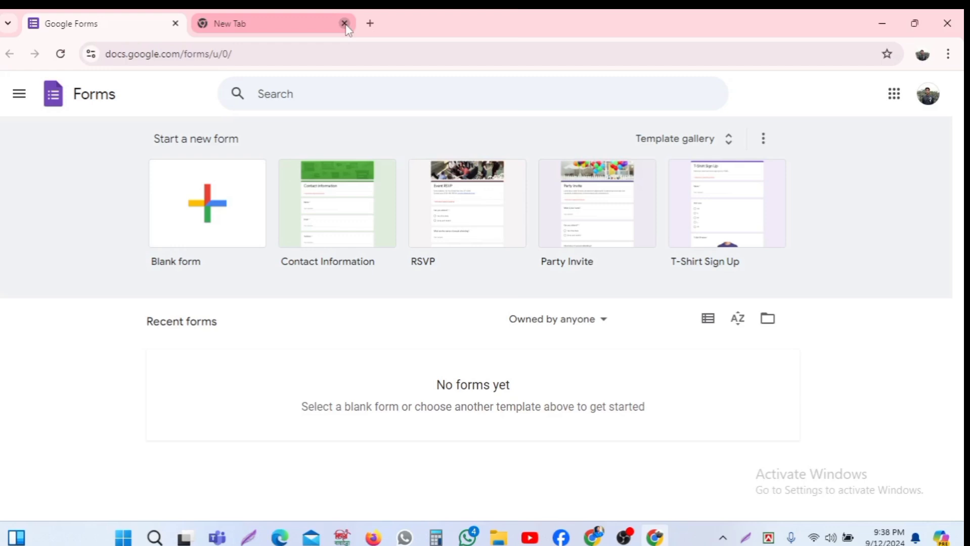
left_click(344, 24)
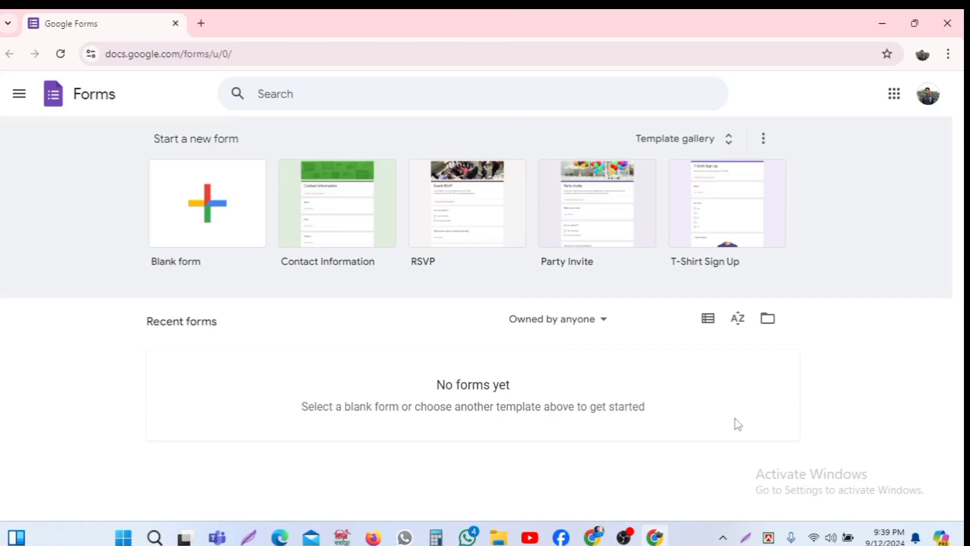
Look through the full template gallery and create a new blank form.
left_click(721, 140)
scroll(639, 390, "down", 15)
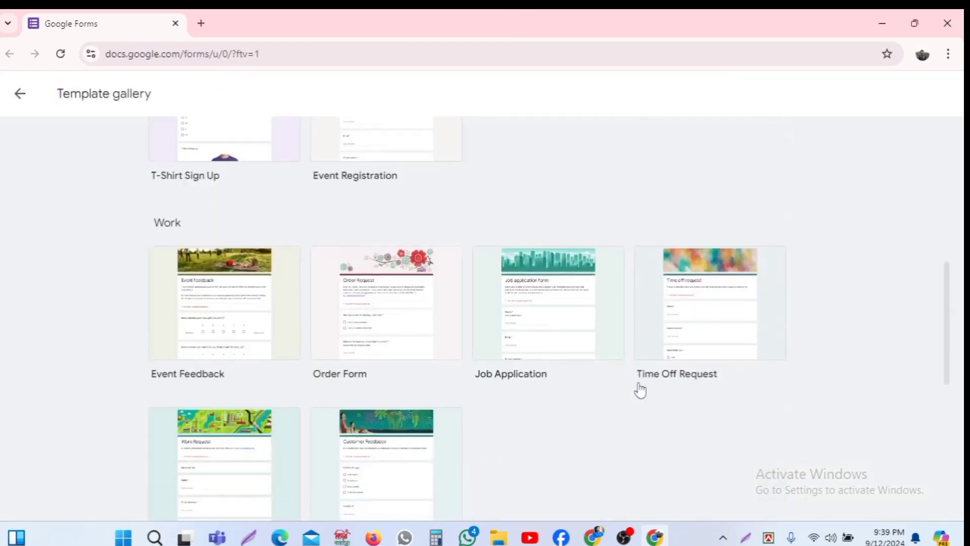
scroll(640, 390, "up", 15)
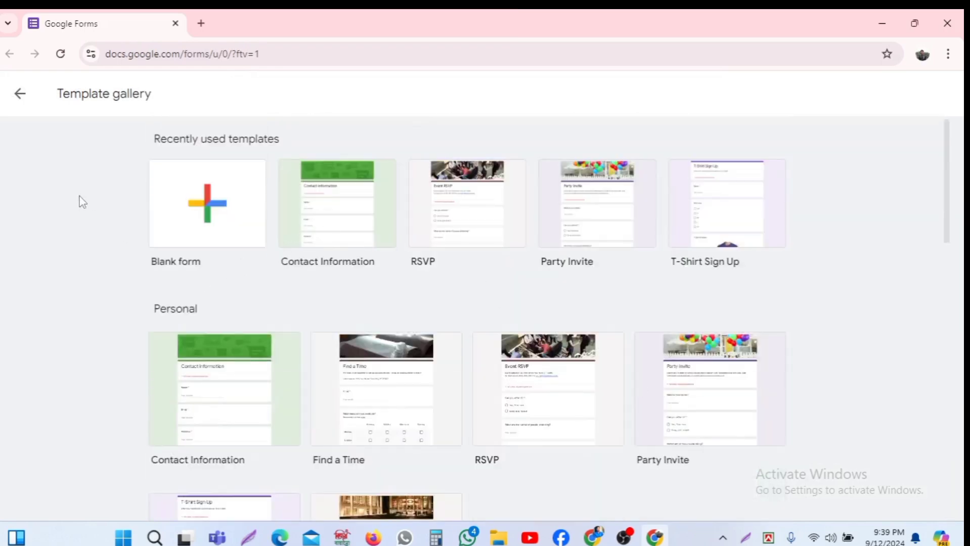
left_click(226, 216)
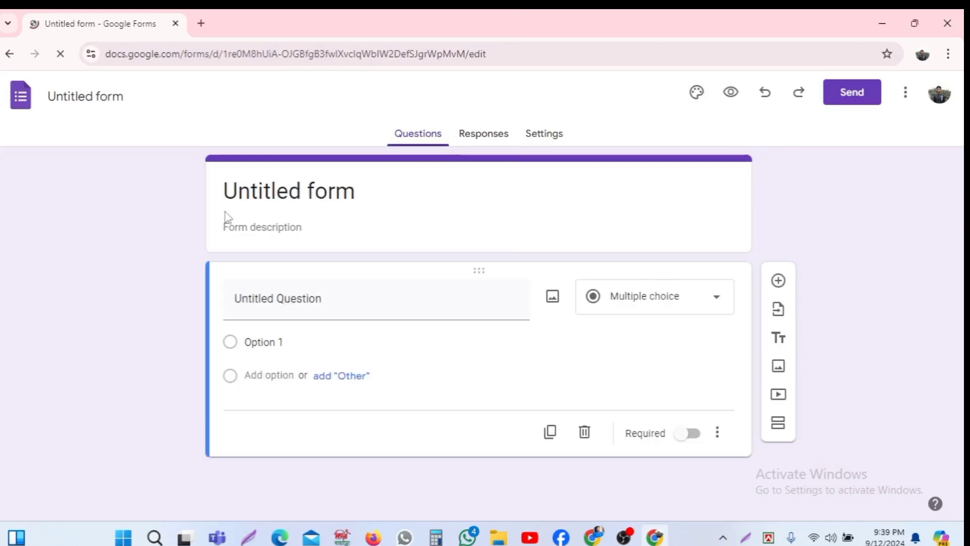
Rename the form file as "Wk any tech".
left_click(116, 102)
type("W")
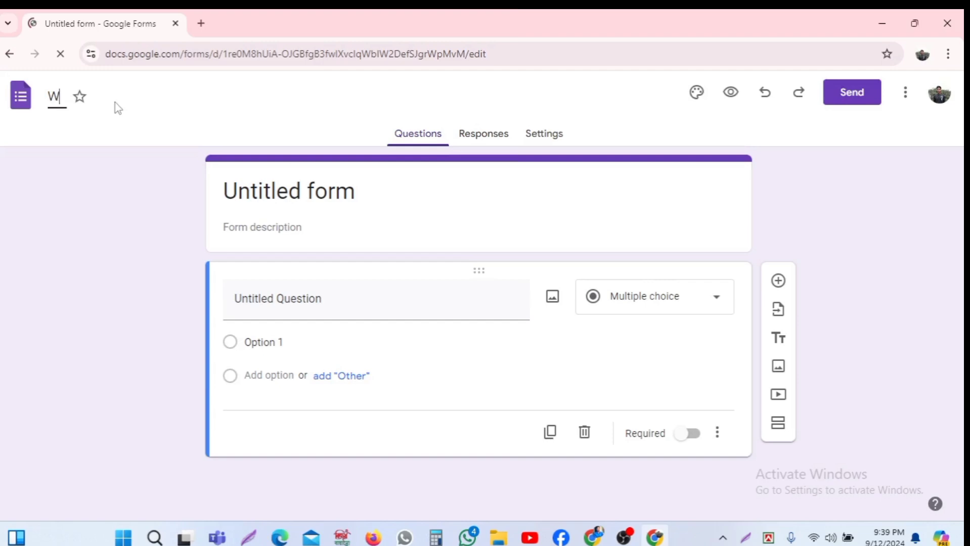
type("k any t")
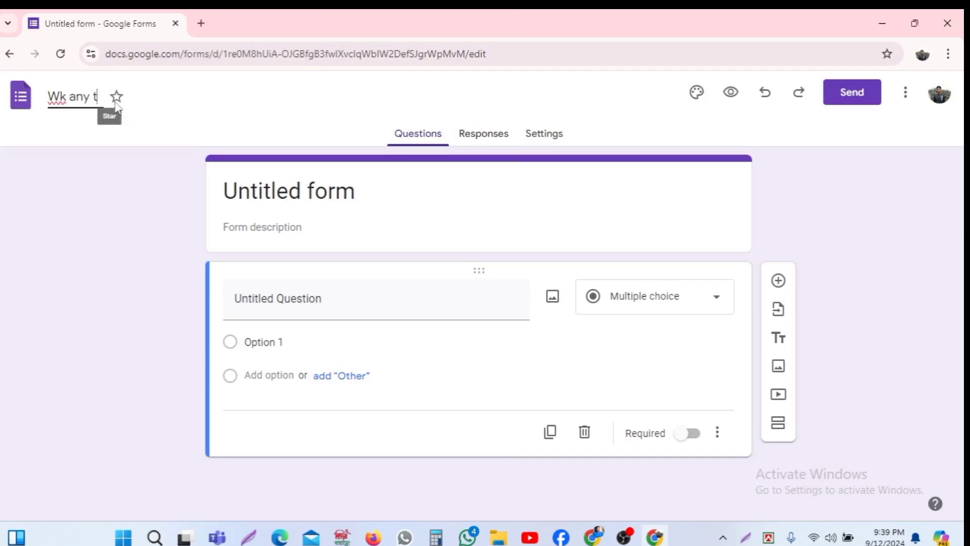
type("ech")
left_click(149, 198)
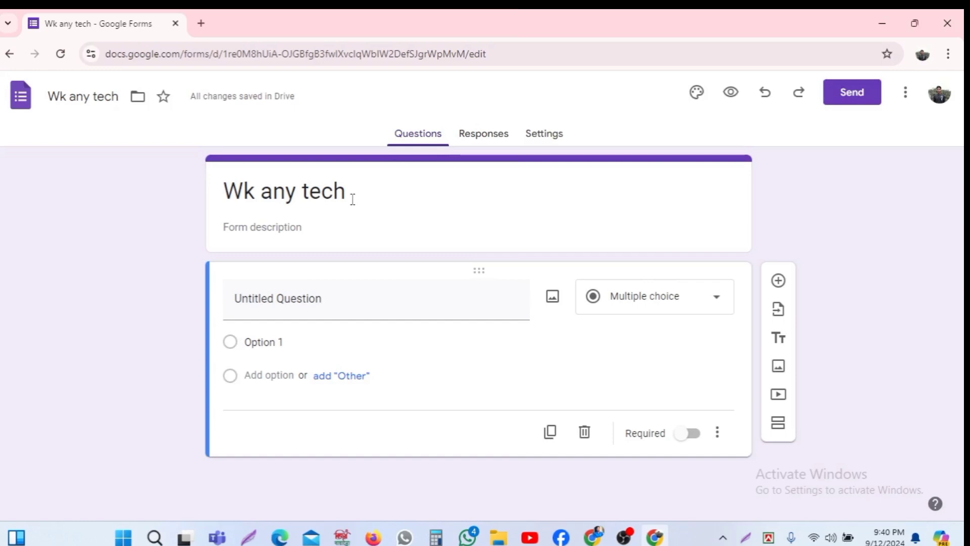
Replace the form's heading title with "Facebook Marketing course".
left_click(353, 199)
key("ctrl+a")
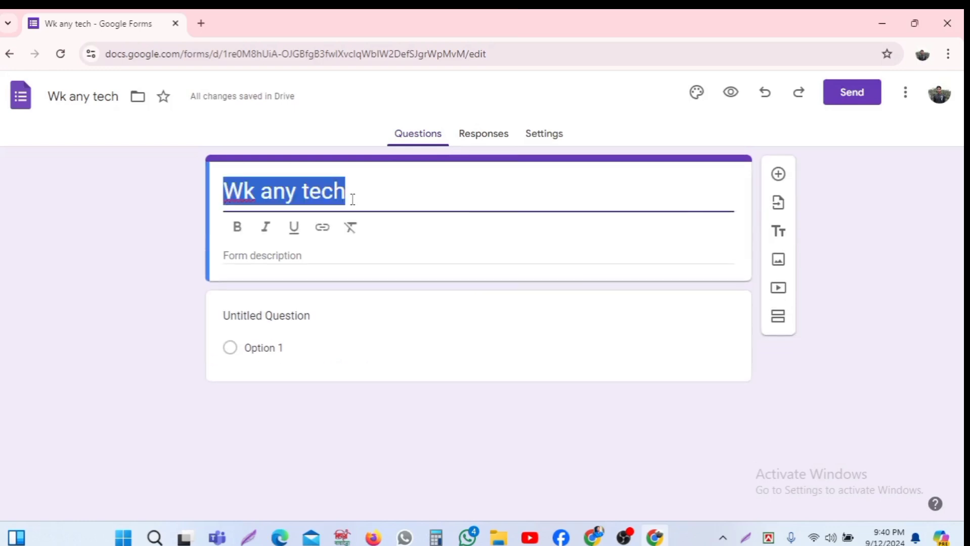
type("Fa")
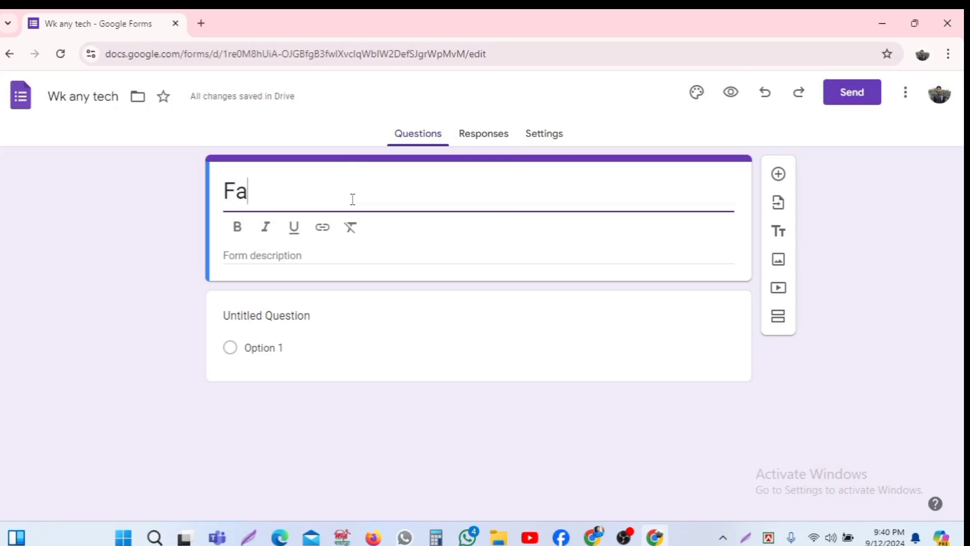
type("ceb")
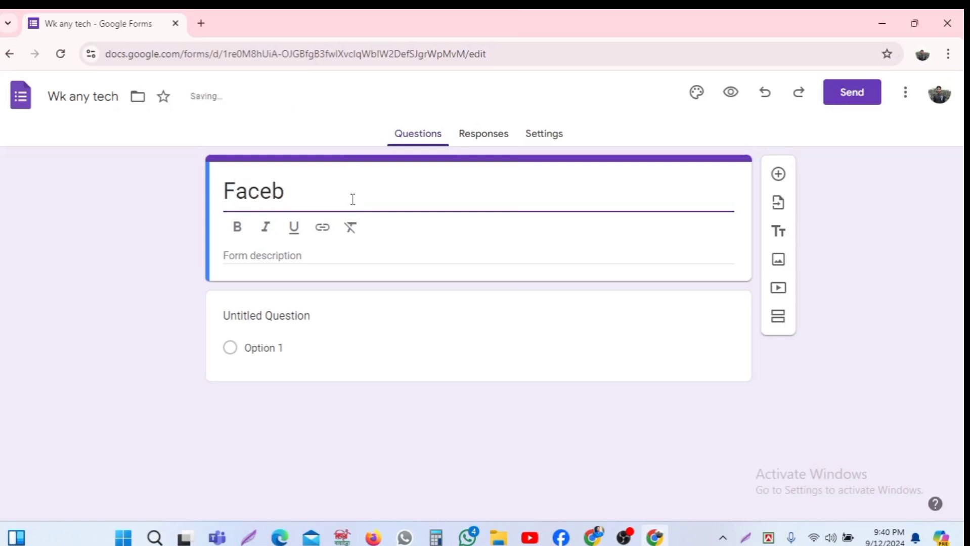
type("oi")
key("BackSpace")
type("ok Marketing ")
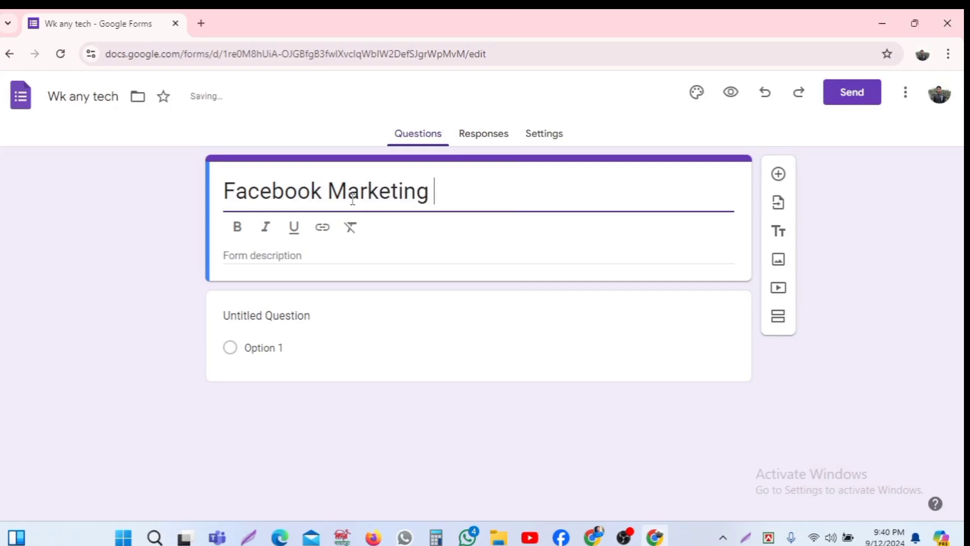
type("course")
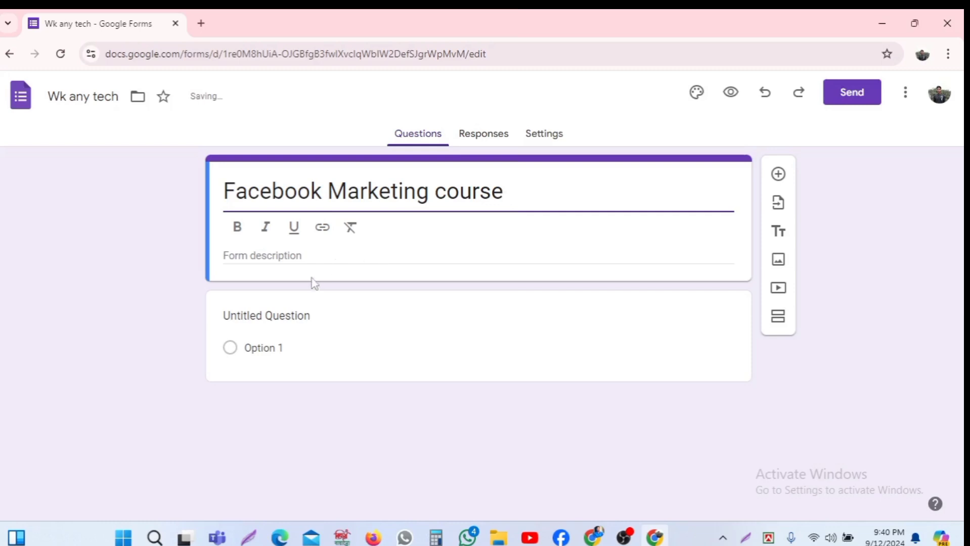
Paste the copied Bengali course details into the form description and review the text.
left_click(275, 255)
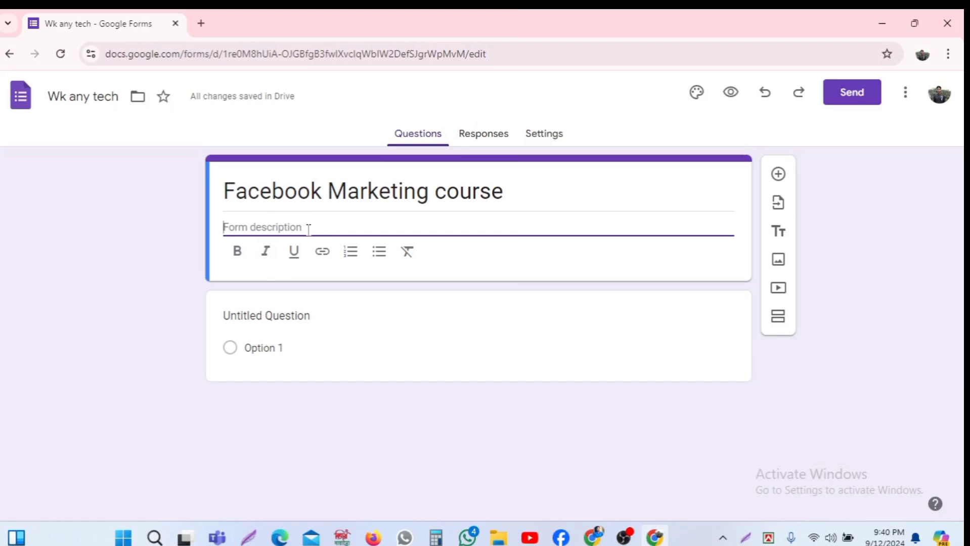
key("ctrl+v")
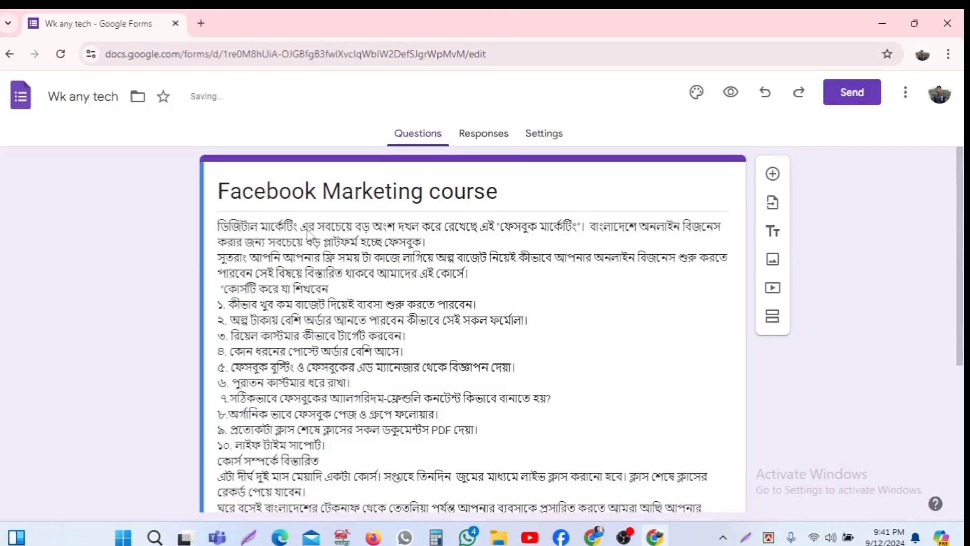
scroll(446, 340, "down", 5)
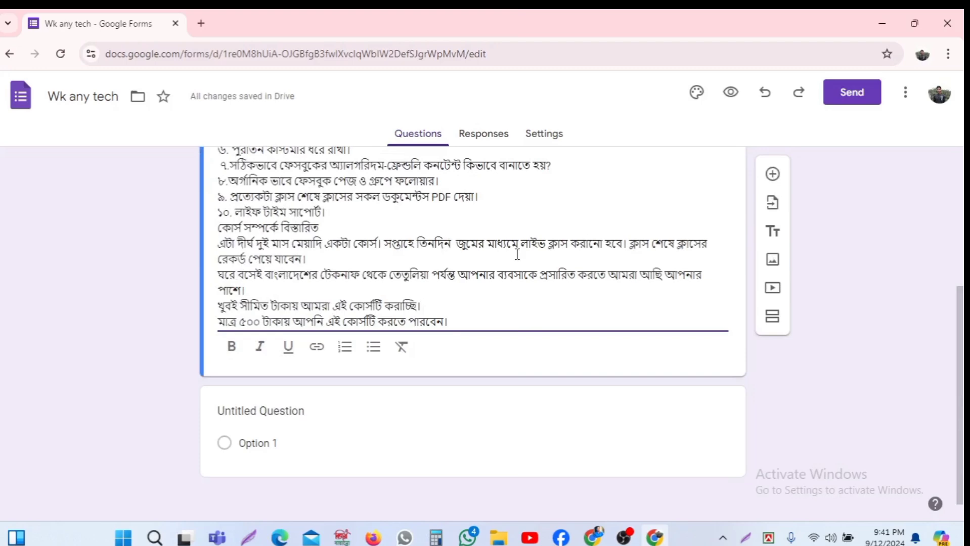
scroll(569, 249, "up", 5)
scroll(570, 245, "down", 5)
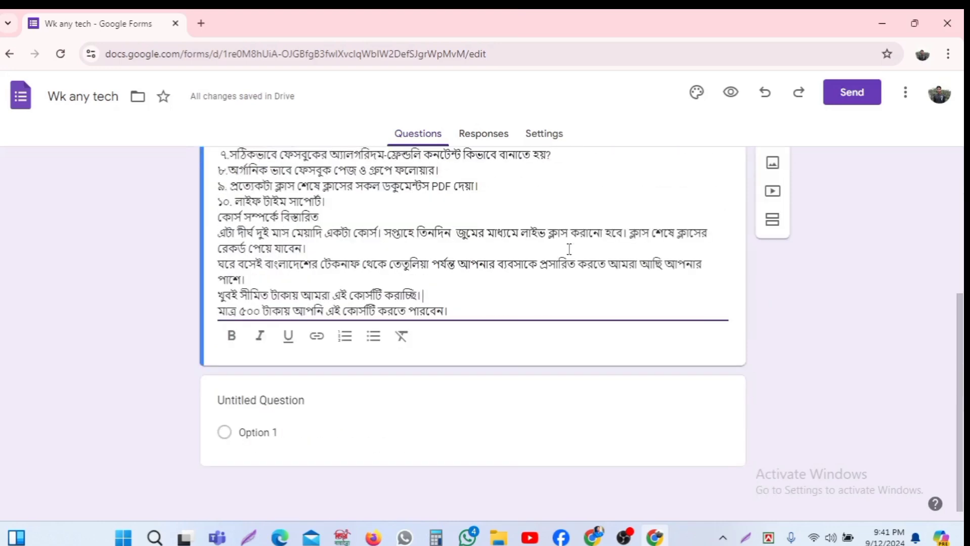
left_click(623, 358)
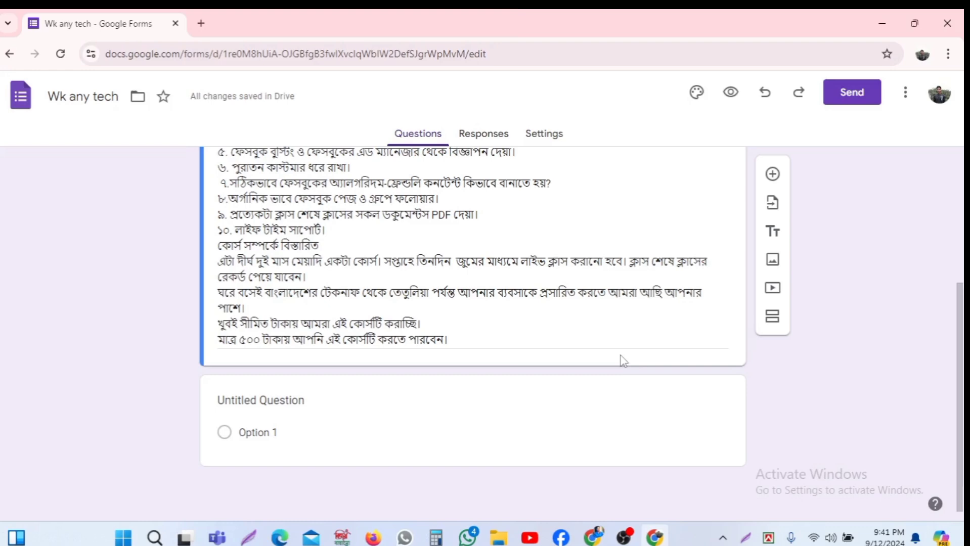
left_click(547, 436)
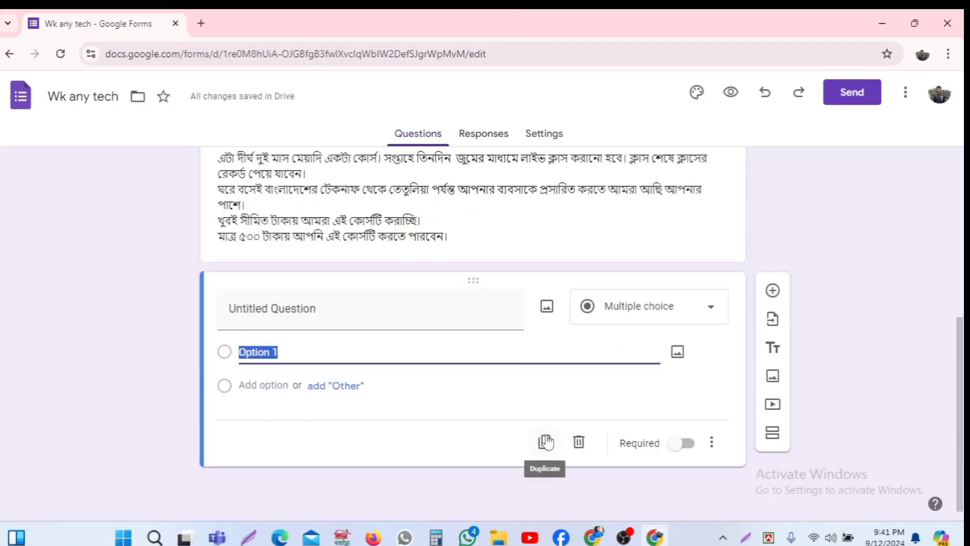
left_click(435, 436)
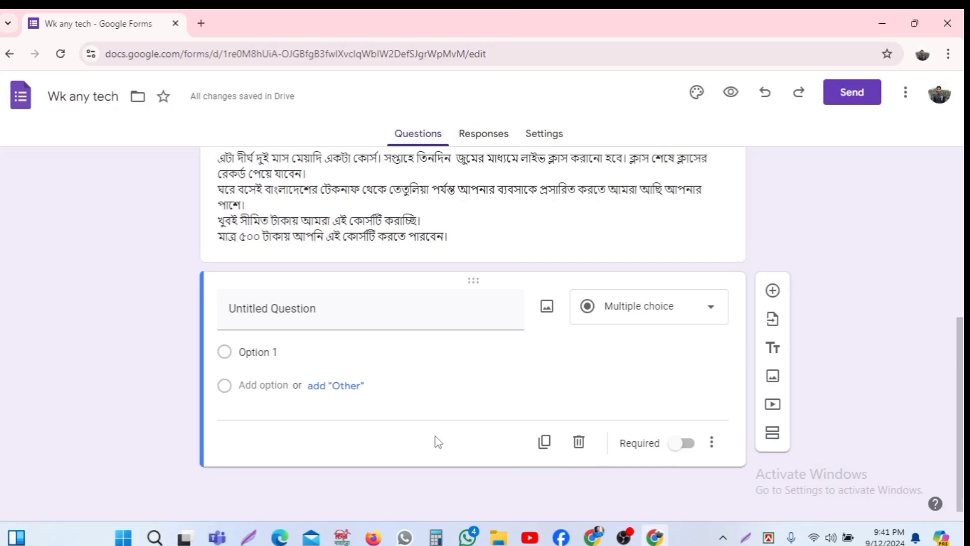
left_click(774, 292)
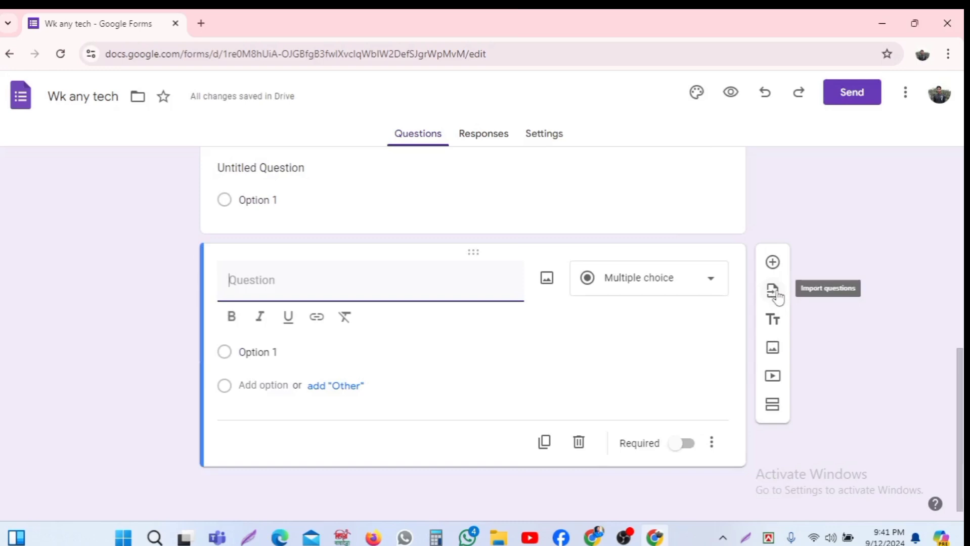
scroll(778, 297, "up", 1)
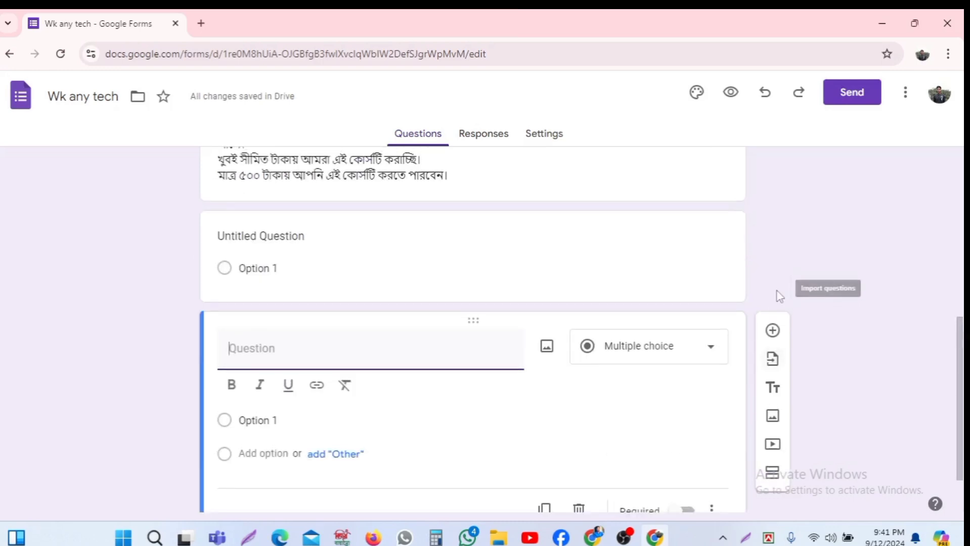
scroll(778, 297, "down", 1)
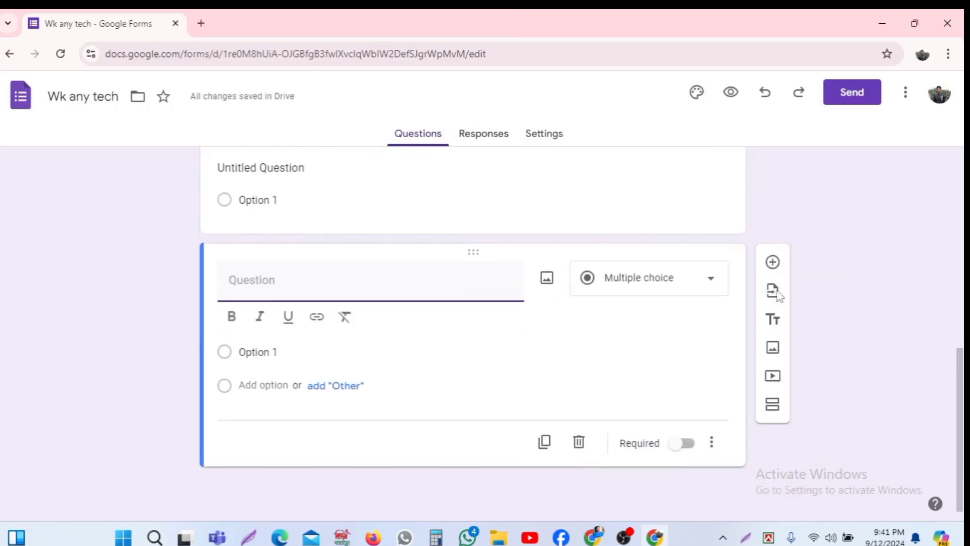
left_click(577, 450)
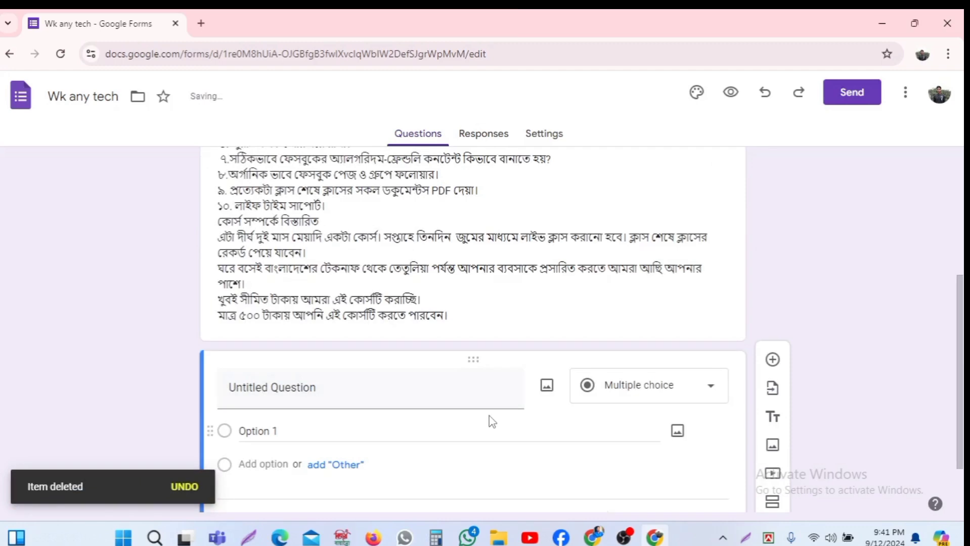
Set the title of the untitled first question to "Full Name".
left_click(325, 308)
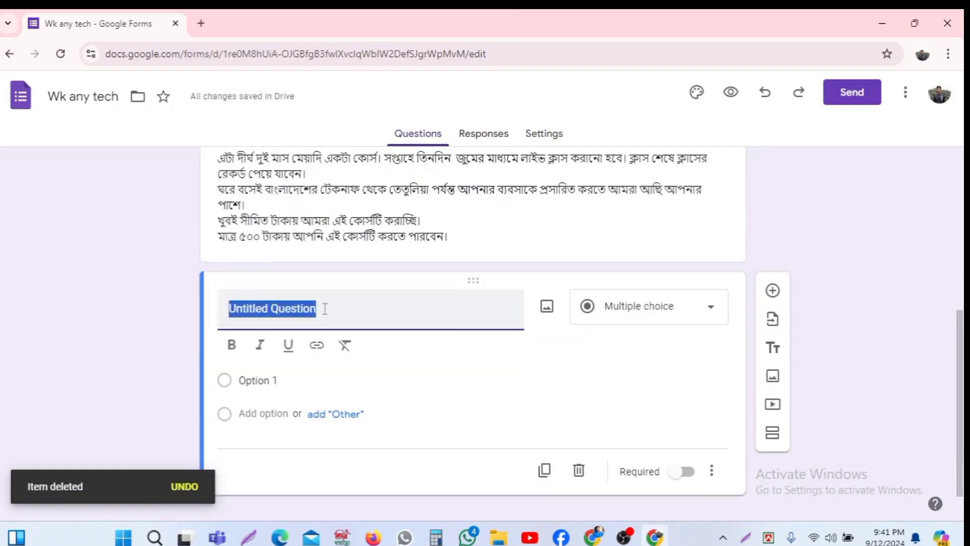
type("Full ")
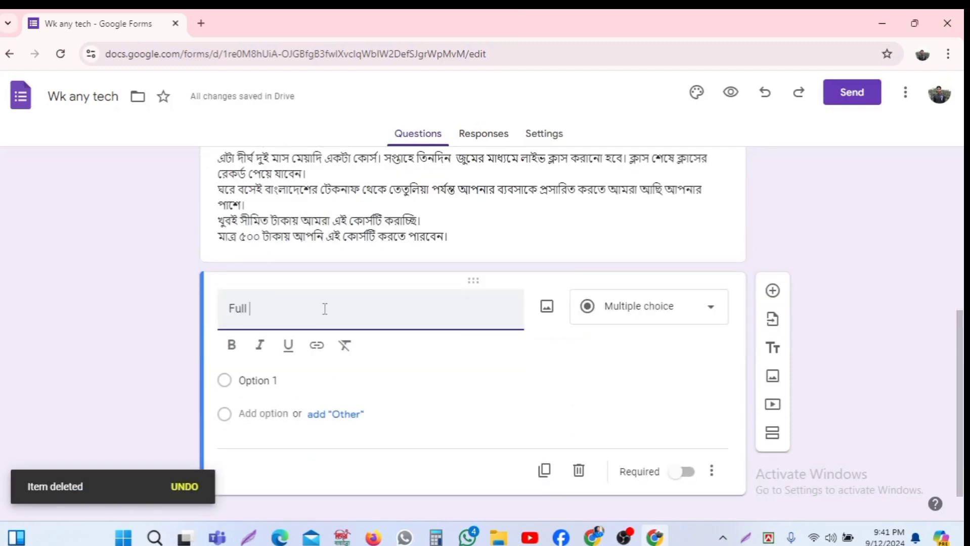
type("Name")
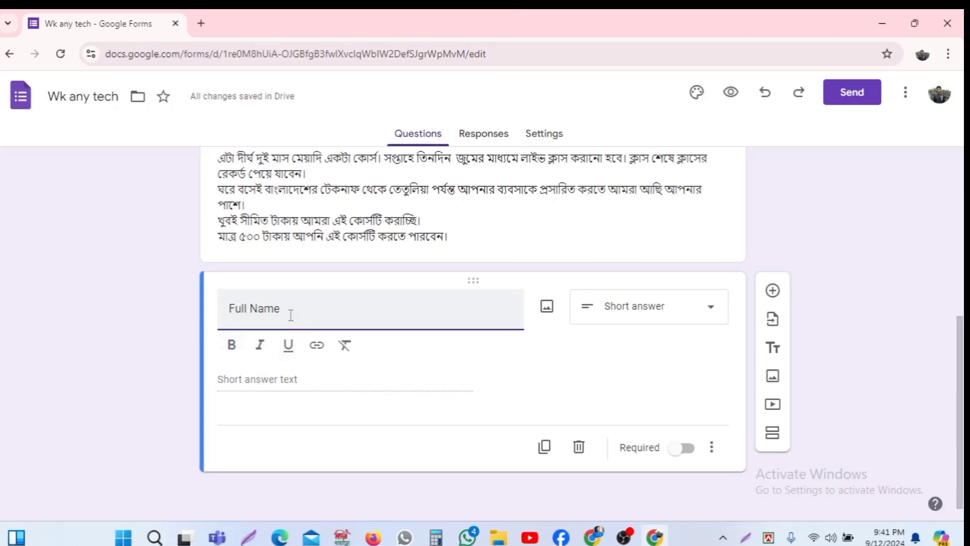
Apply bold formatting to the "Full Name" question title.
left_click_drag(291, 312, 229, 308)
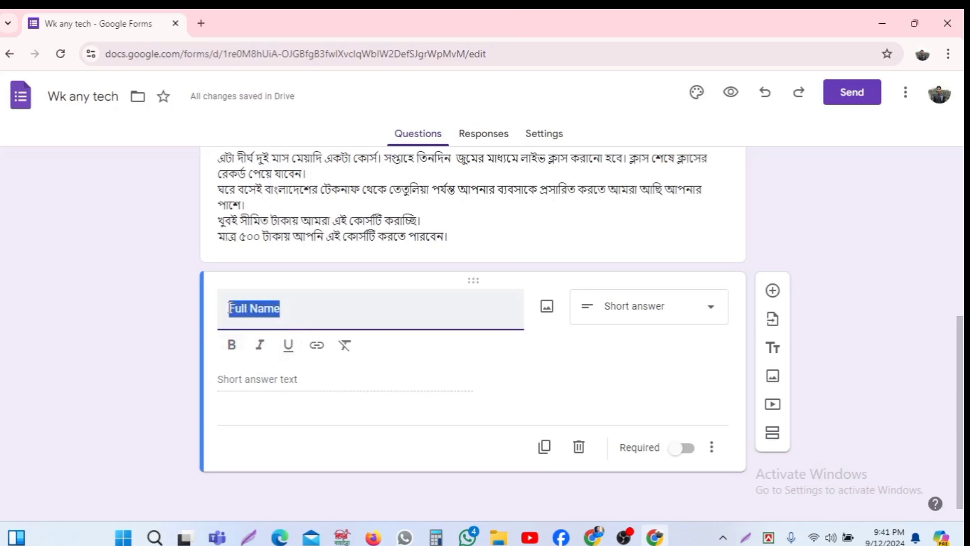
left_click(232, 353)
left_click(291, 318)
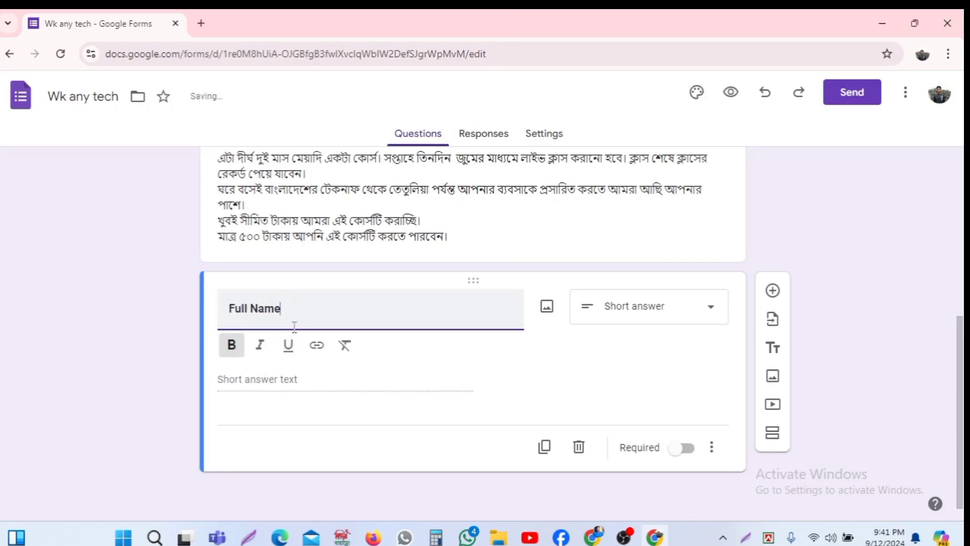
Try italic formatting with and without bold on the "Full Name" question title, and restore plain bold.
left_click_drag(290, 316, 229, 309)
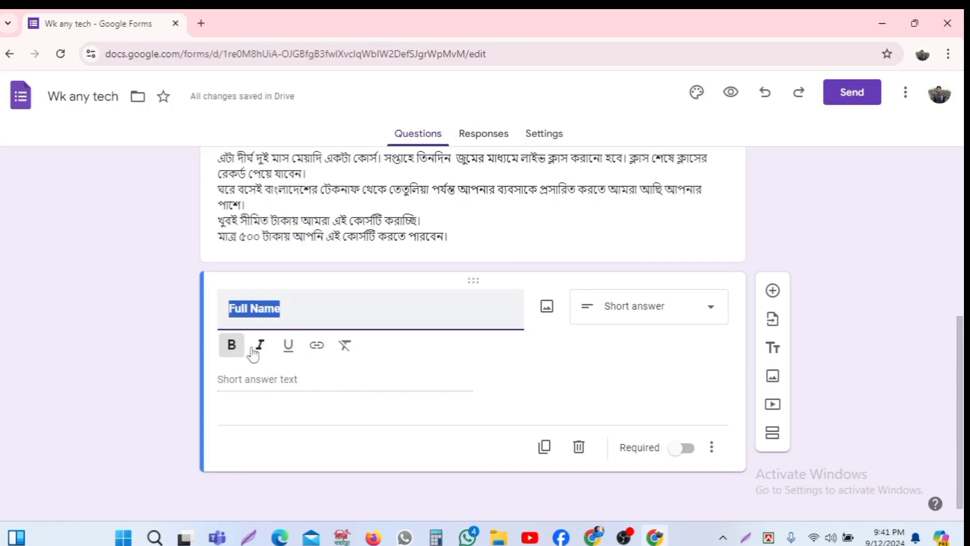
left_click(260, 352)
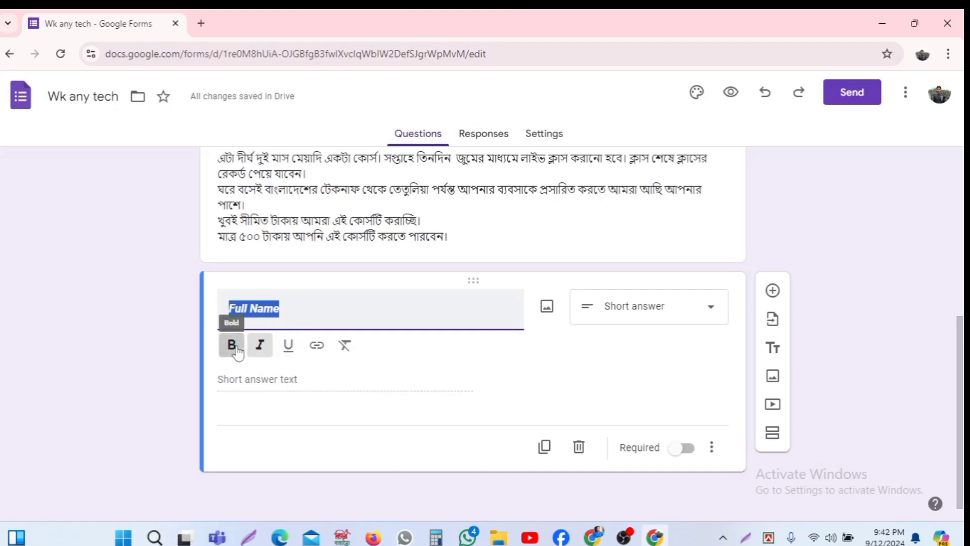
left_click(234, 349)
left_click(260, 346)
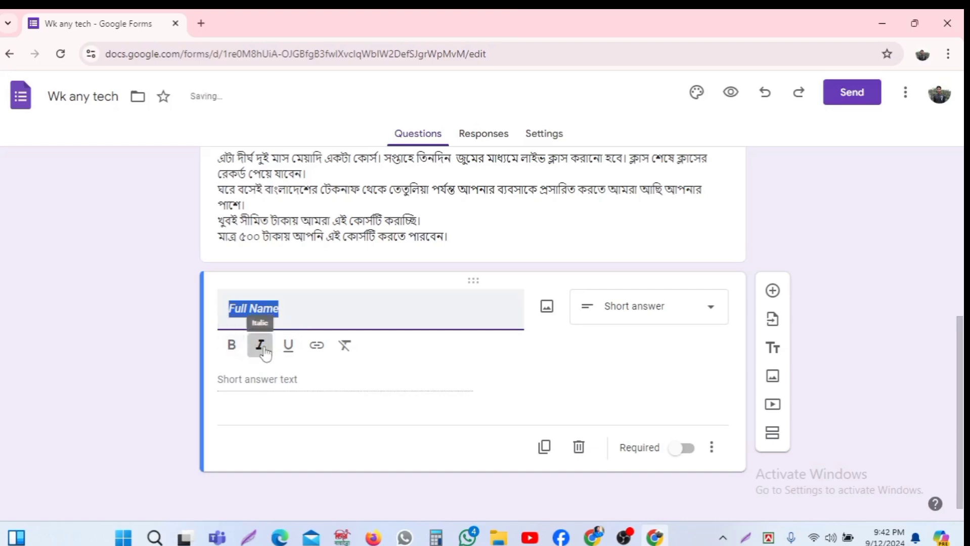
left_click(232, 348)
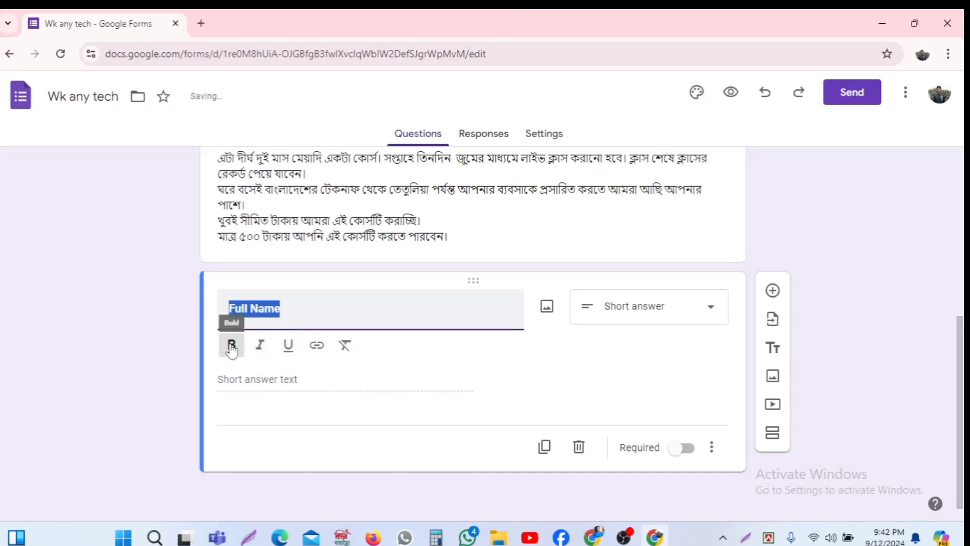
left_click(320, 294)
Apply bold formatting to the form heading "Facebook Marketing course".
scroll(320, 294, "up", 7)
left_click(471, 197)
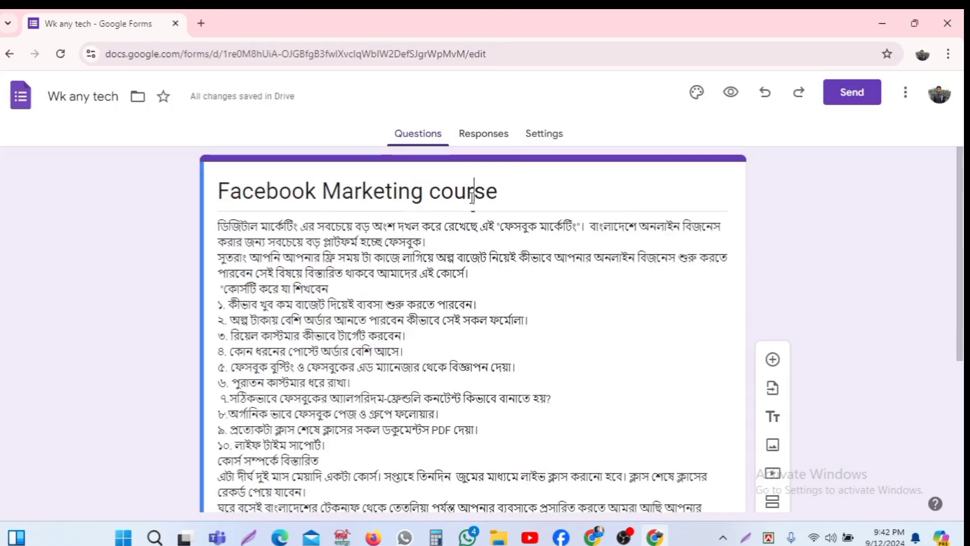
left_click_drag(499, 191, 228, 221)
left_click(231, 226)
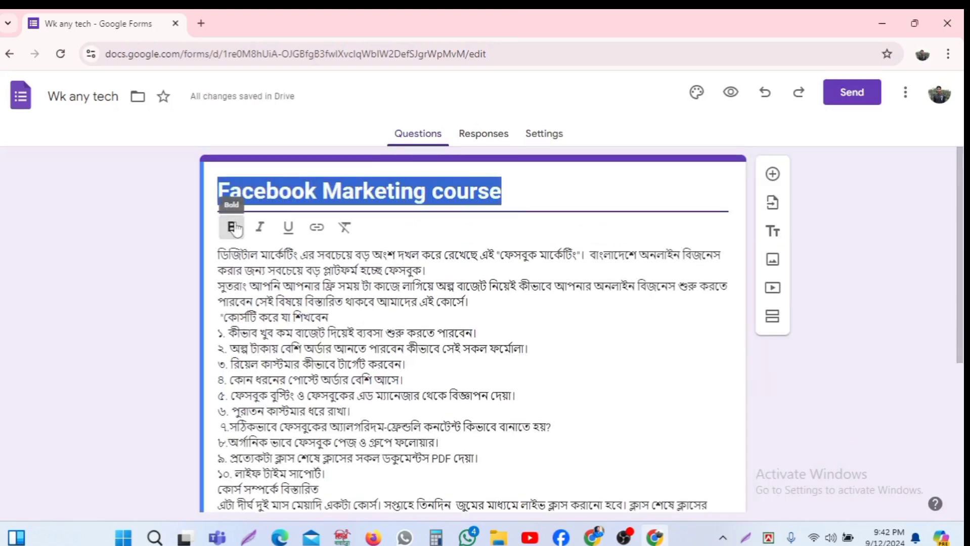
left_click(545, 186)
Examine the answer types available for the "Full Name" question, without changing its type.
scroll(545, 187, "down", 5)
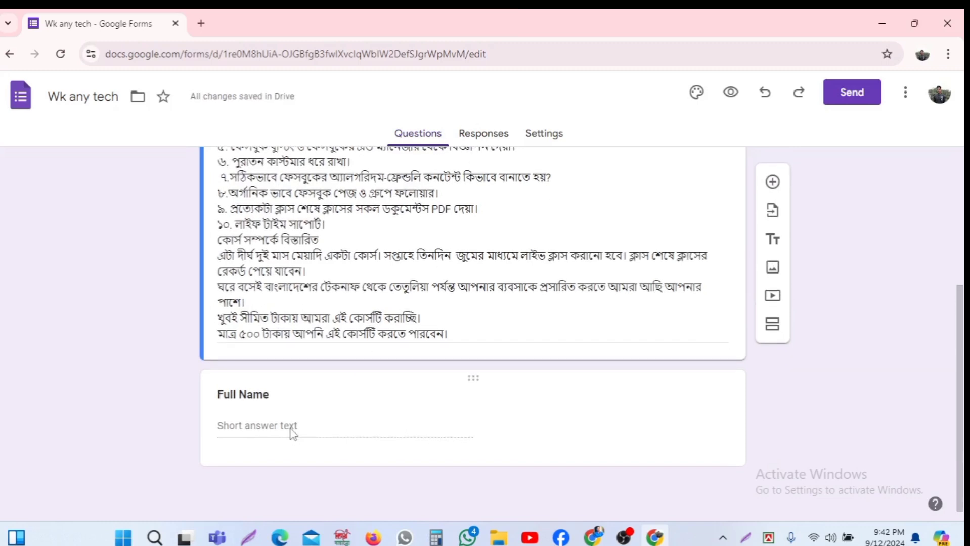
left_click(271, 394)
left_click(367, 415)
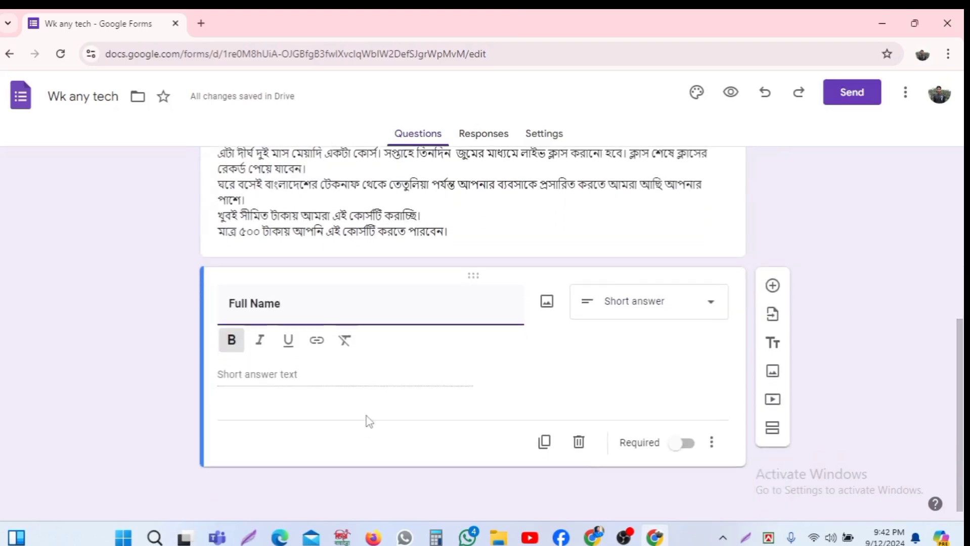
left_click(709, 317)
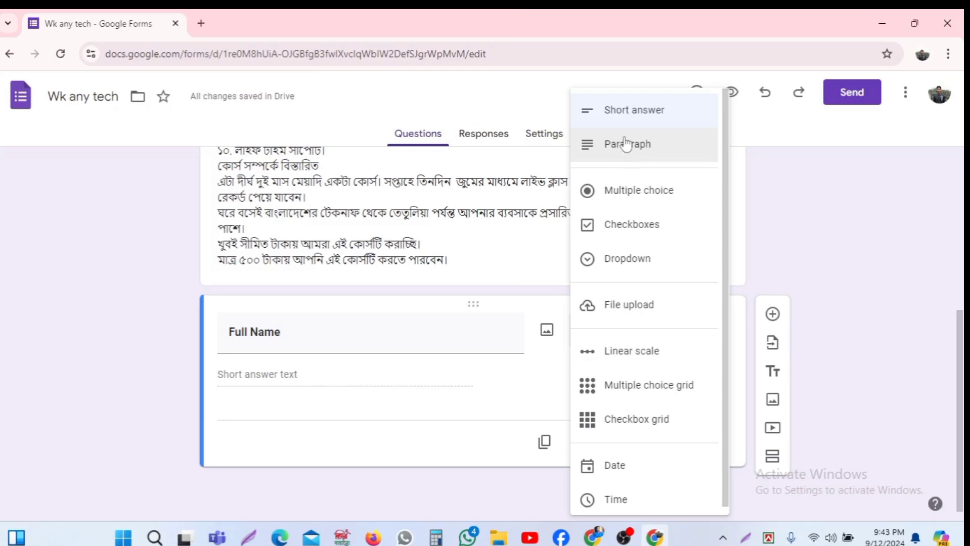
left_click(451, 443)
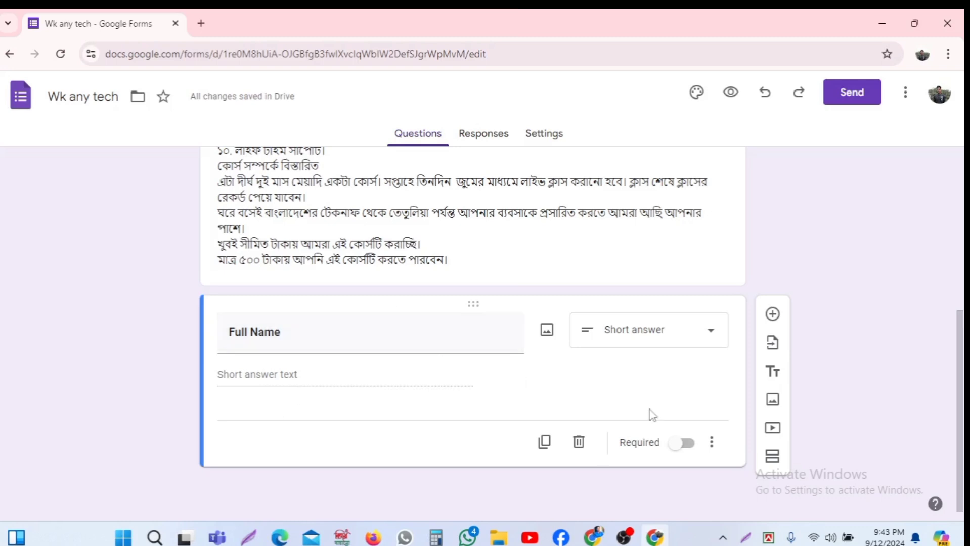
Add two short-answer questions below "Full Name", titled "Farther's Name" and "Mother' s Name".
left_click(771, 316)
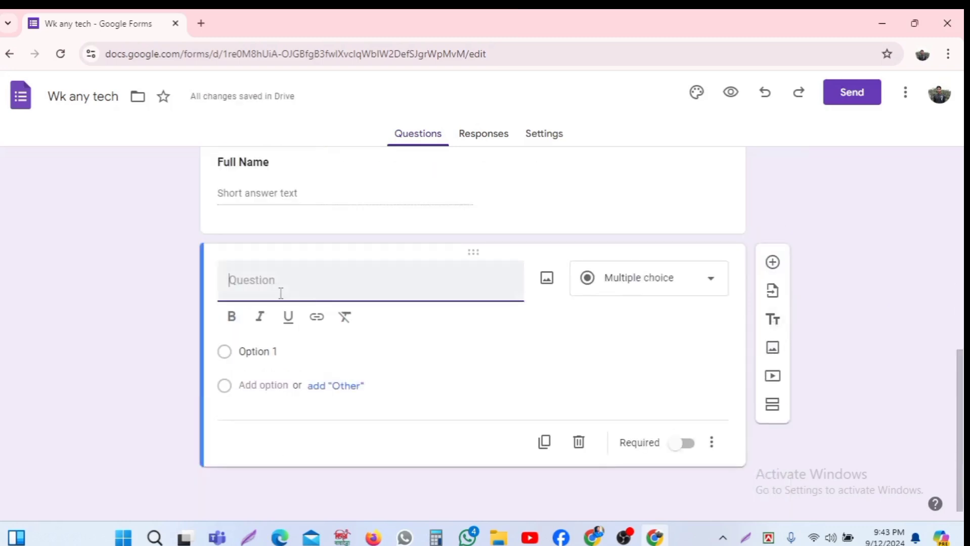
type("Farther's Name")
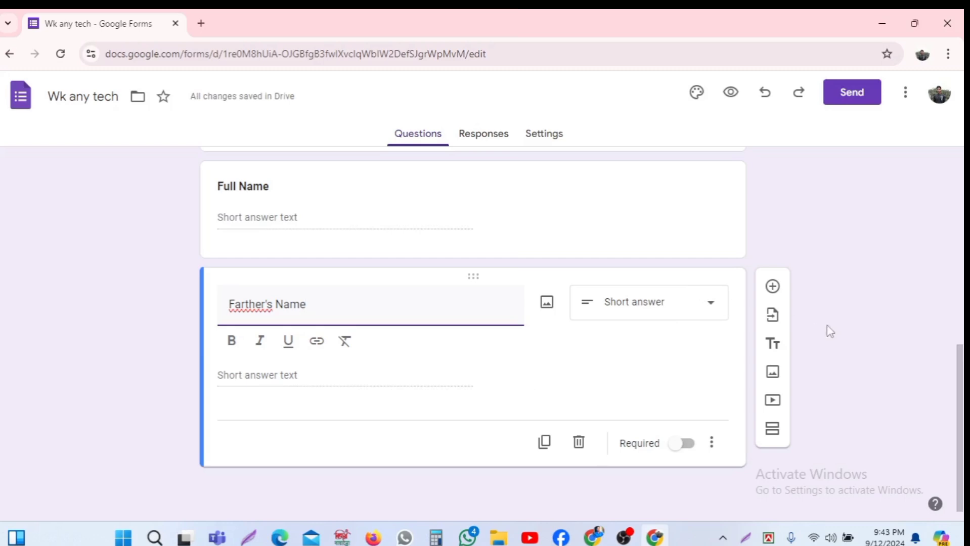
left_click(774, 287)
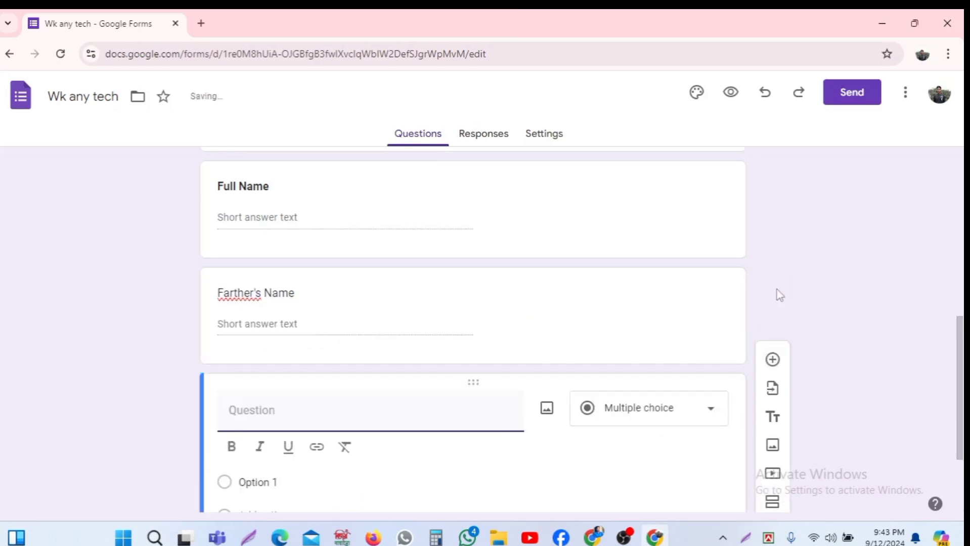
type("Mo")
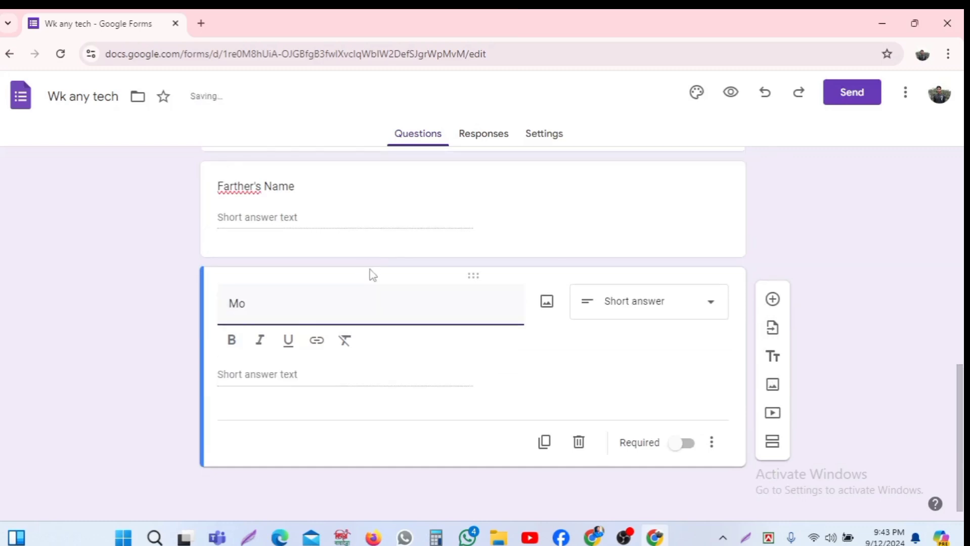
type("ther' Name")
key("Left")
key("Left")
key("Left")
key("Left")
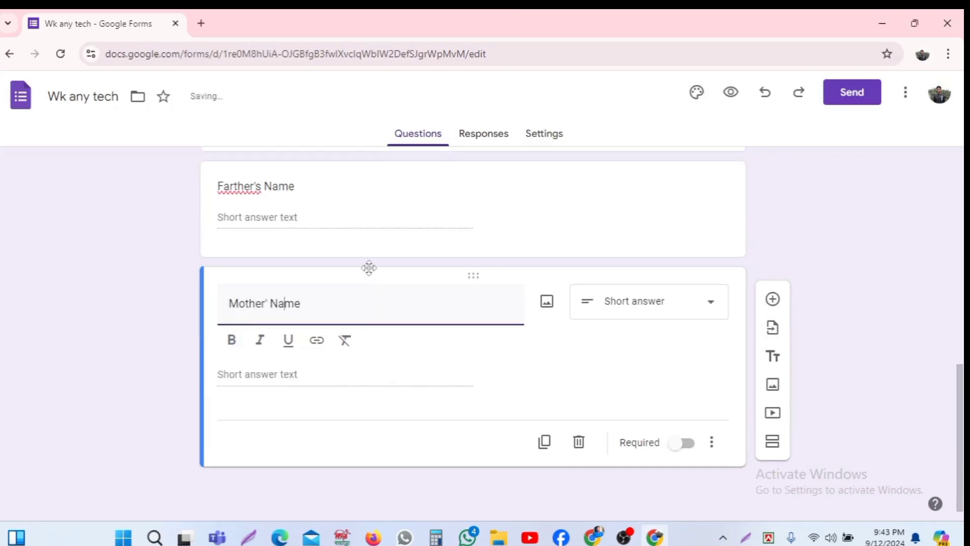
type("s")
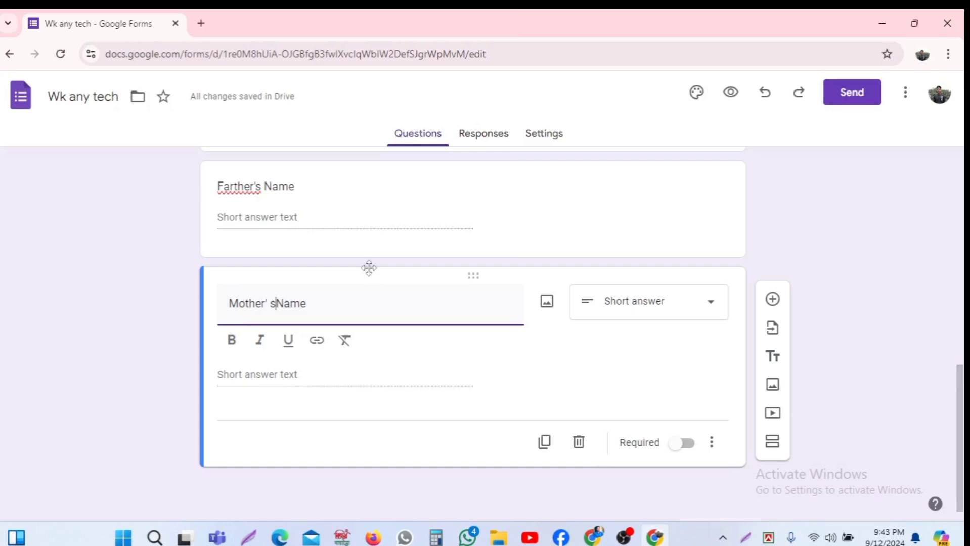
key("Right")
key("Right")
key("Right")
key("Right")
Add a short-answer question titled "Phone Number" below the mother's name question.
left_click(774, 301)
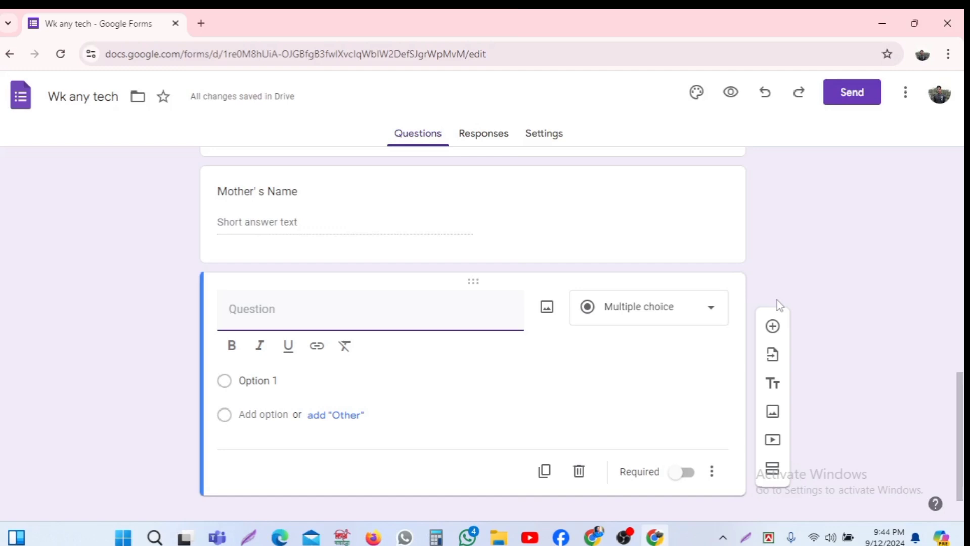
type("Your N")
key("BackSpace")
key("BackSpace")
key("BackSpace")
key("BackSpace")
key("BackSpace")
key("BackSpace")
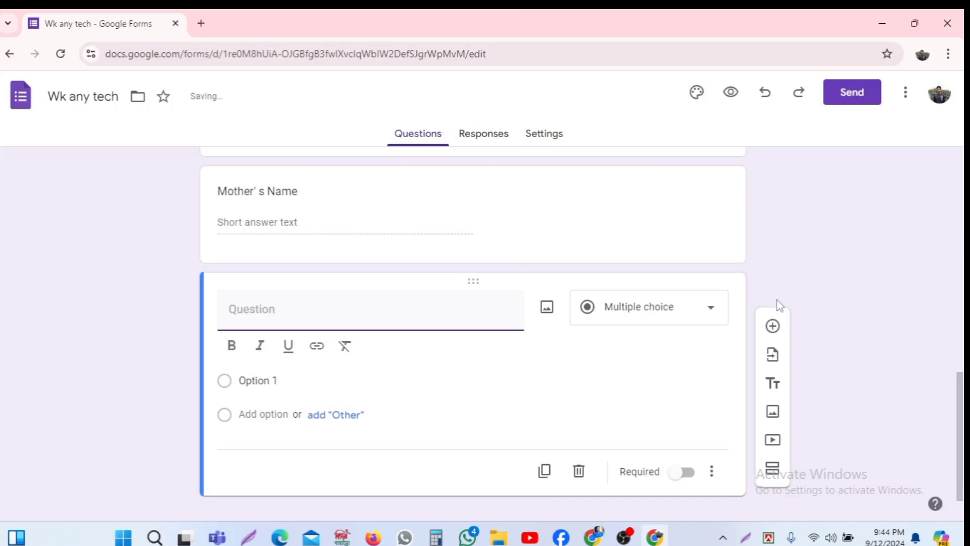
type("Phone NU")
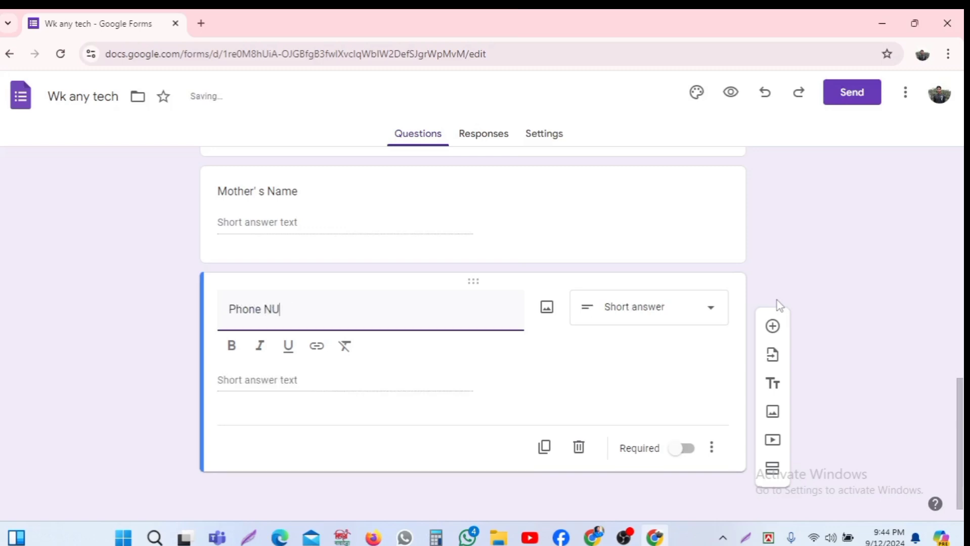
key("BackSpace")
type("umber")
left_click(577, 380)
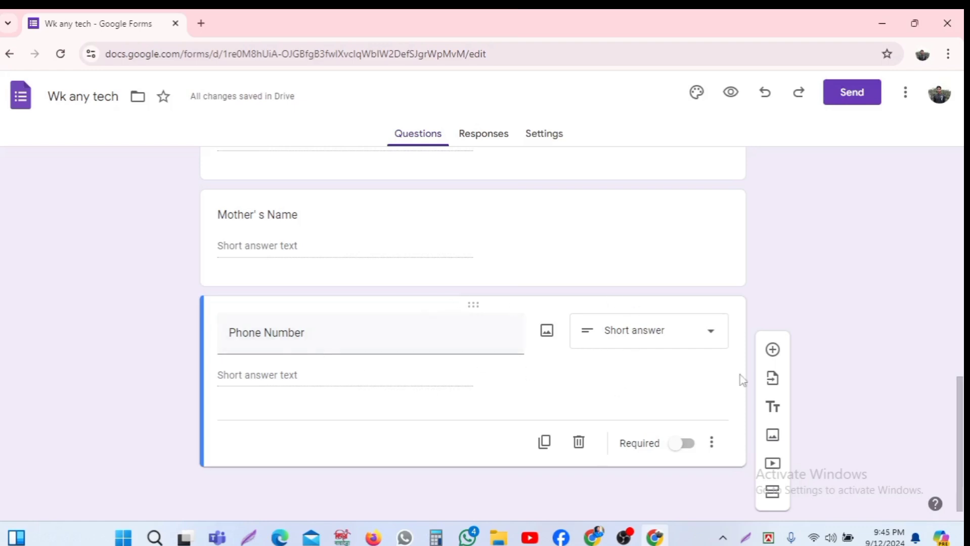
Add response validation to the "Phone Number" question with the type Number and the condition "Is number".
left_click(712, 445)
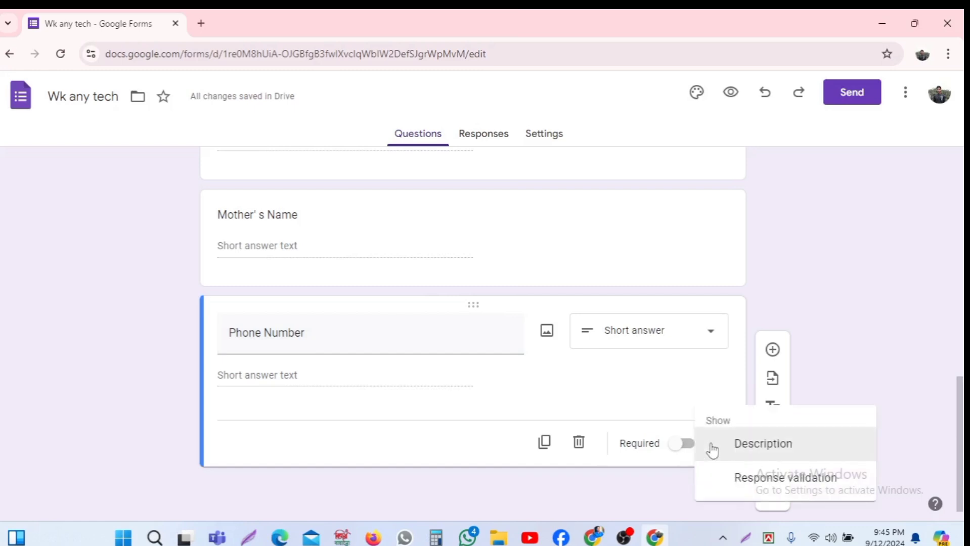
left_click(767, 494)
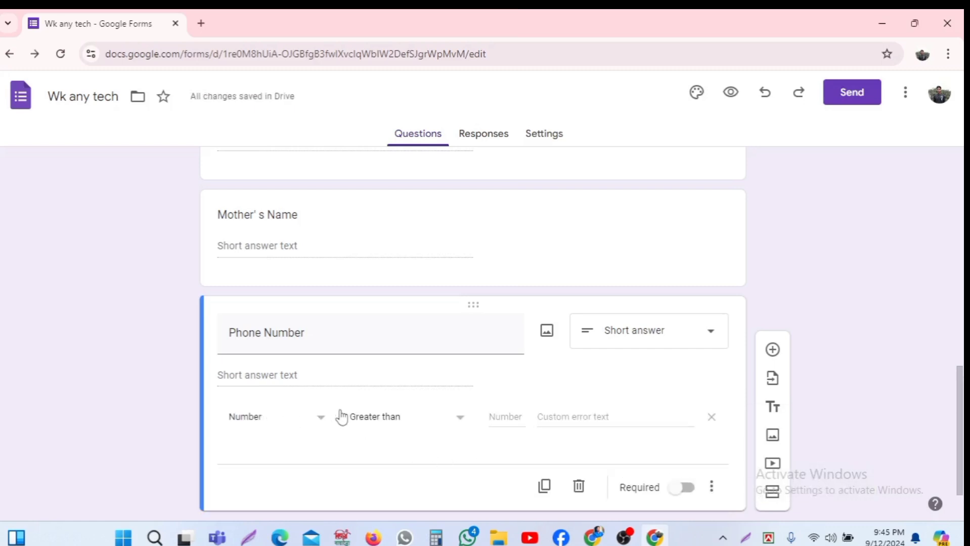
left_click(315, 424)
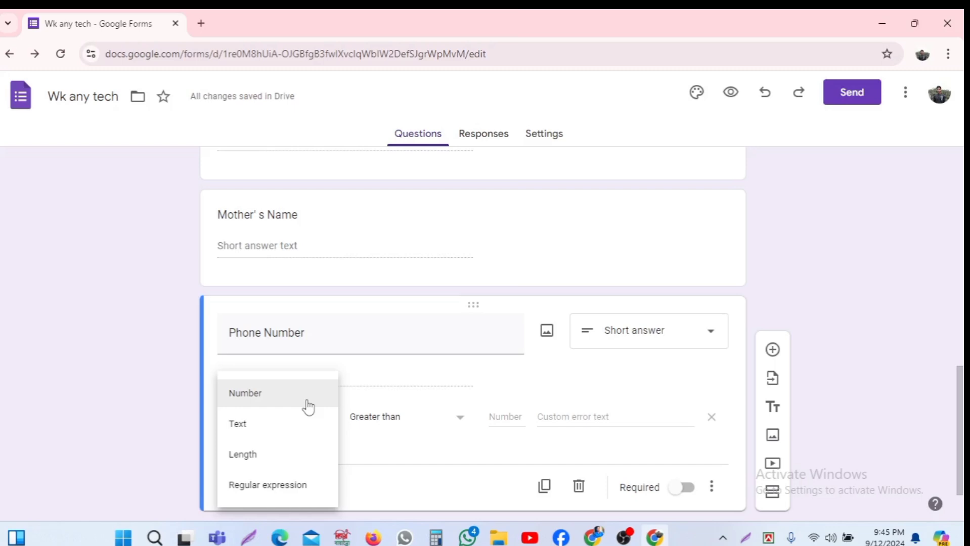
left_click(307, 405)
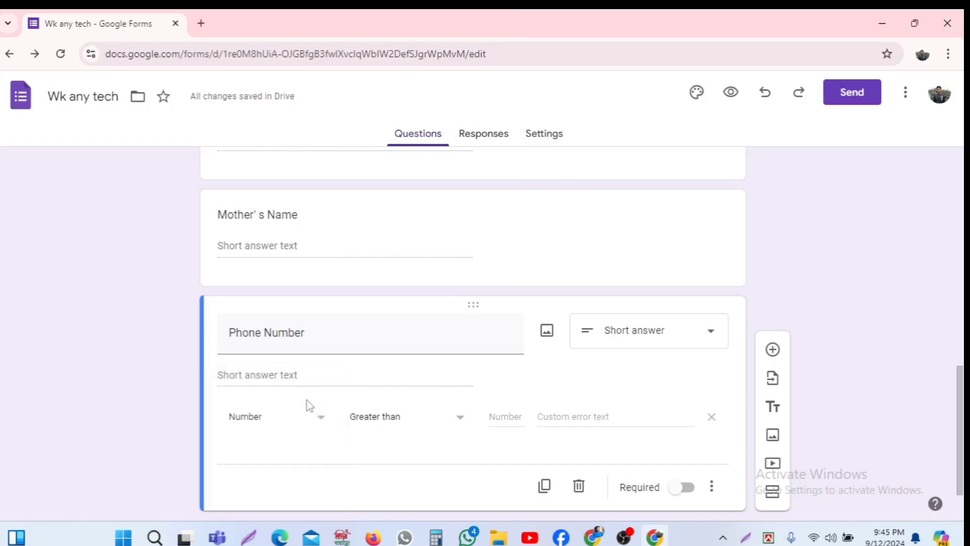
left_click(422, 426)
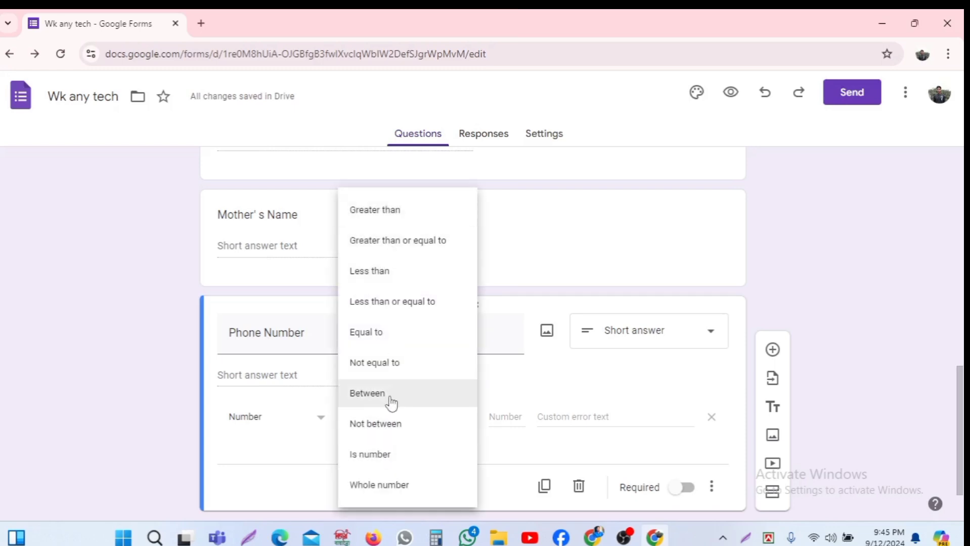
left_click(383, 457)
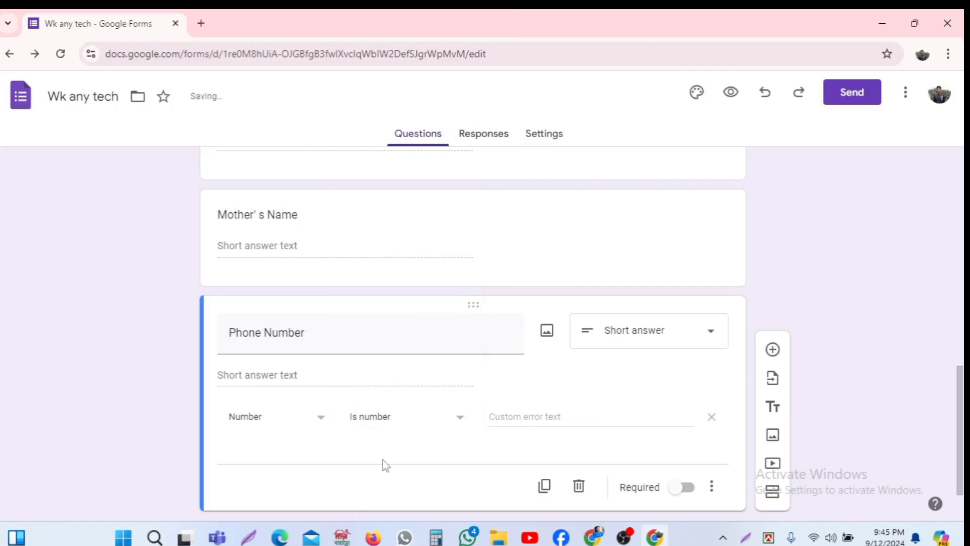
Set the custom error text of the "Phone Number" validation to "Place Correct your Phone Number".
left_click(554, 423)
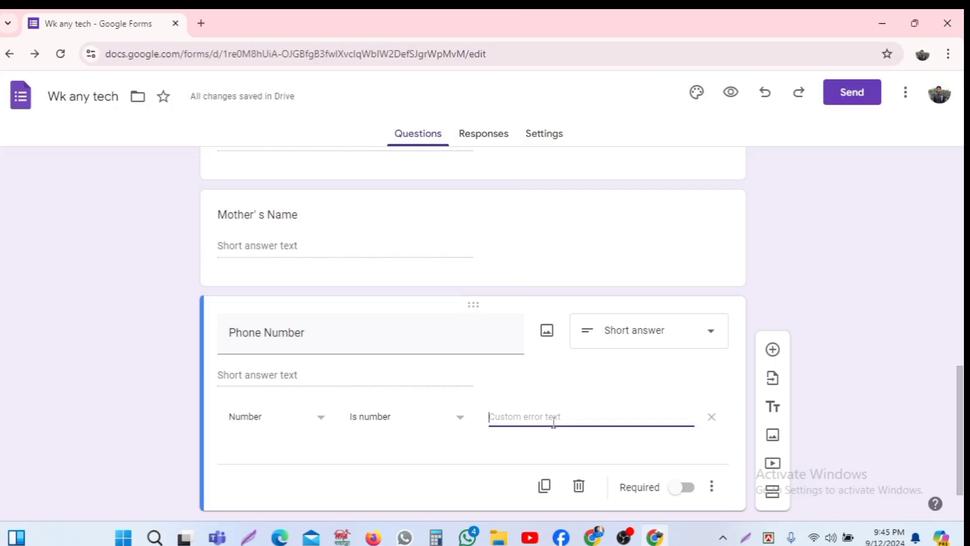
type("Place")
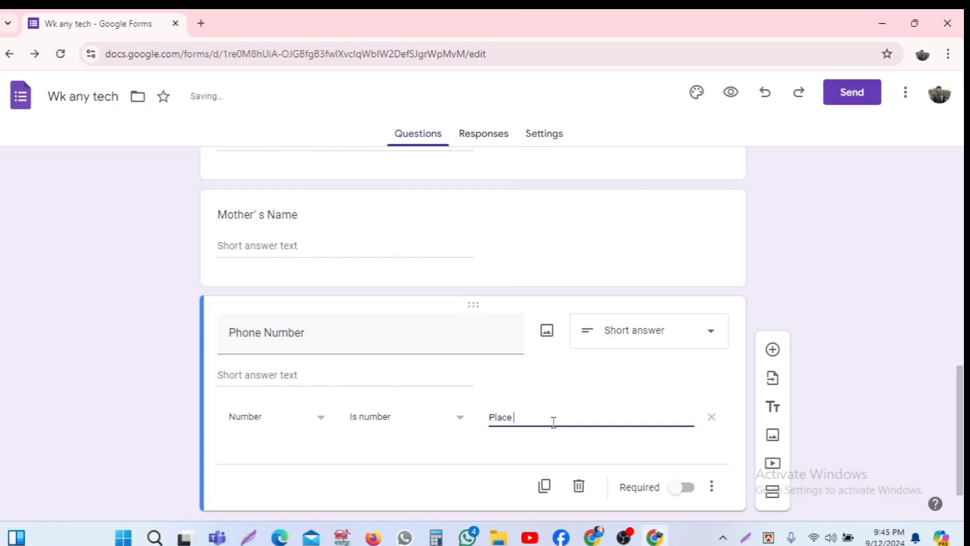
type(" Corren")
key("BackSpace")
type("ct your ")
type("Pc")
key("BackSpace")
type("hone")
key("BackSpace")
key("BackSpace")
key("BackSpace")
key("BackSpace")
type("h")
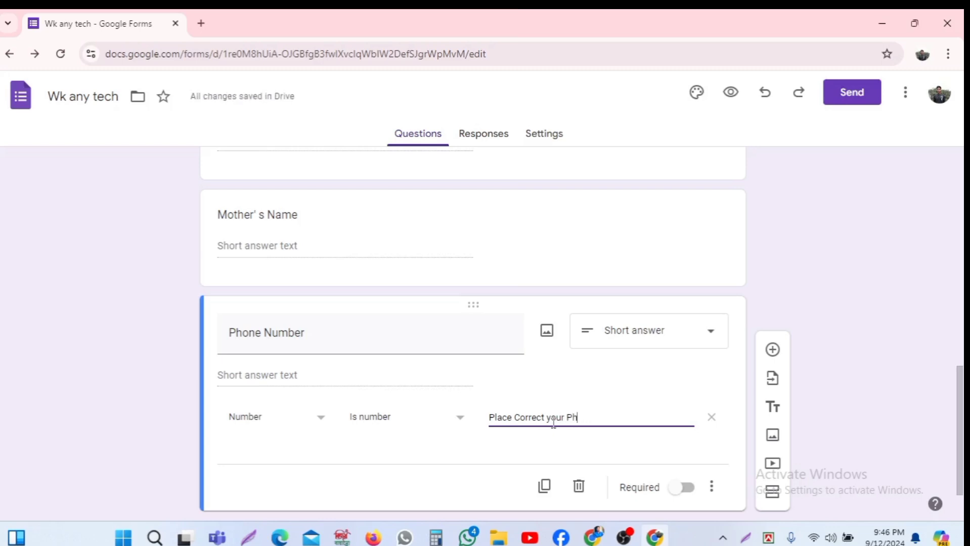
type("one NUM")
key("BackSpace")
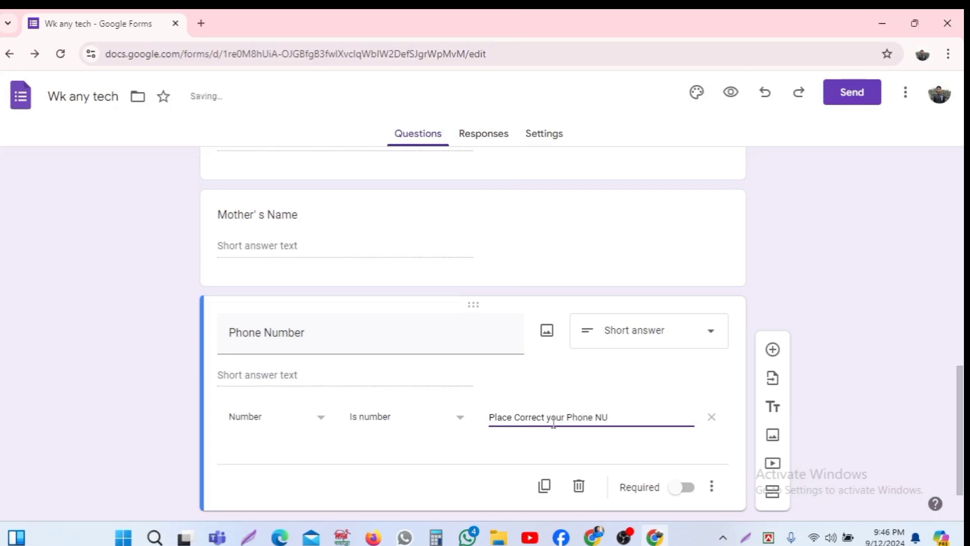
key("BackSpace")
key("BackSpace")
type("Number")
left_click(597, 461)
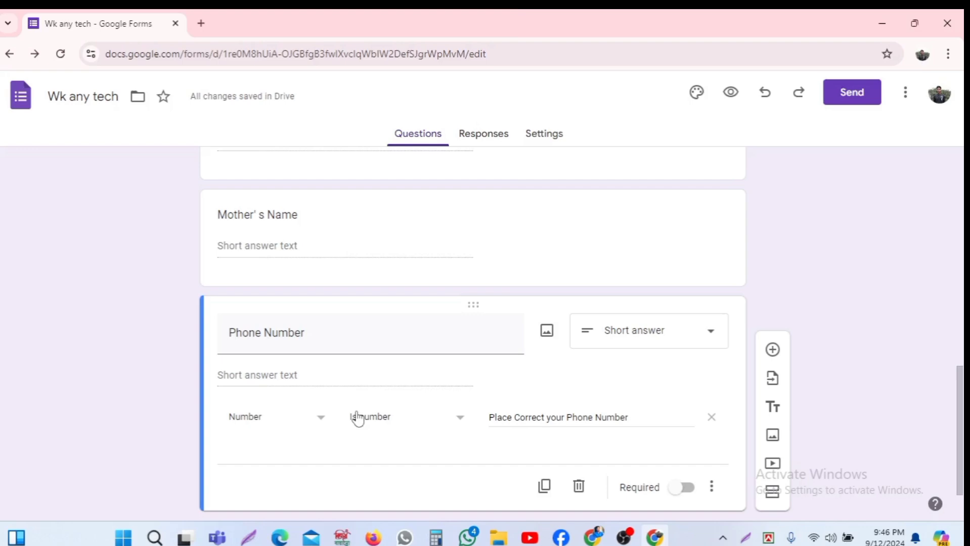
scroll(357, 419, "down", 1)
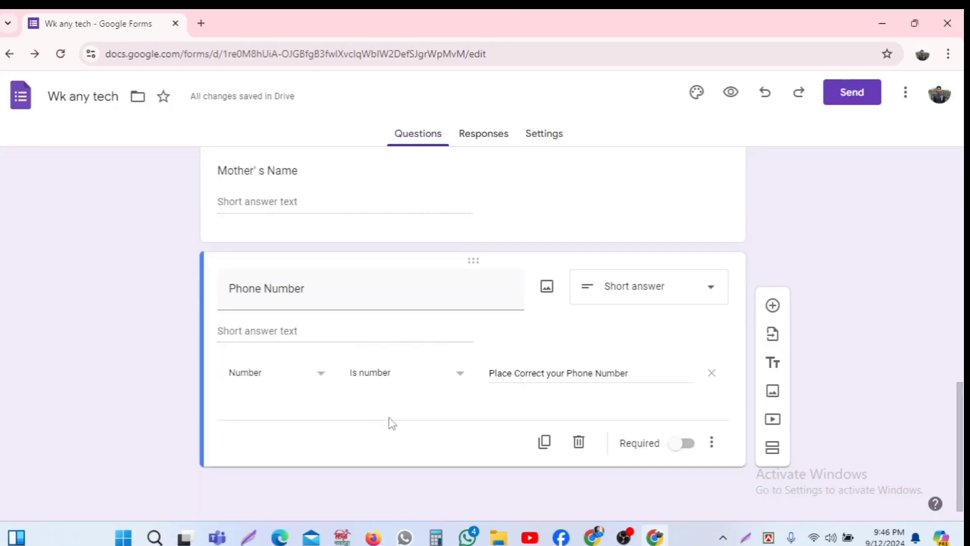
scroll(392, 424, "up", 12)
scroll(392, 424, "down", 12)
scroll(392, 424, "up", 12)
scroll(392, 424, "down", 12)
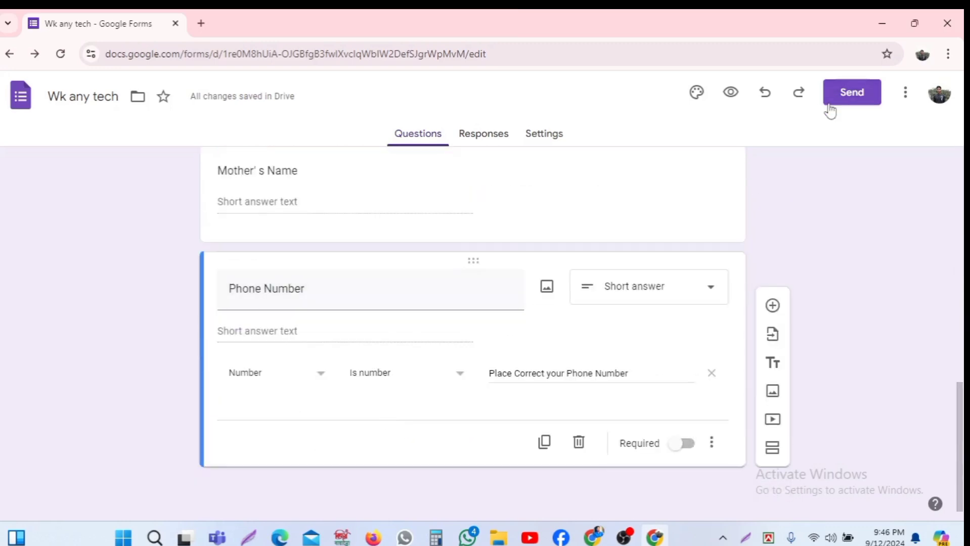
Preview the form and look through the course description and all questions as respondents see them.
left_click(730, 94)
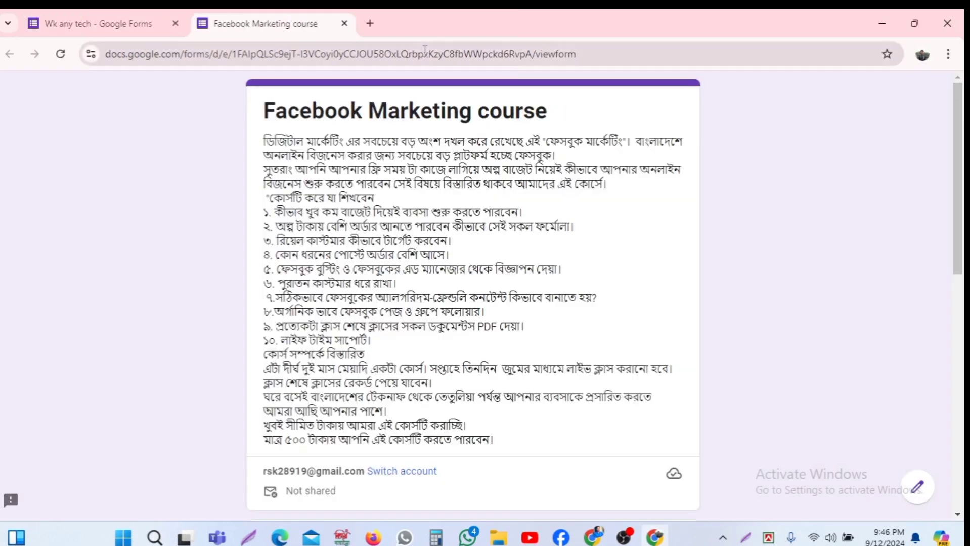
scroll(706, 245, "down", 10)
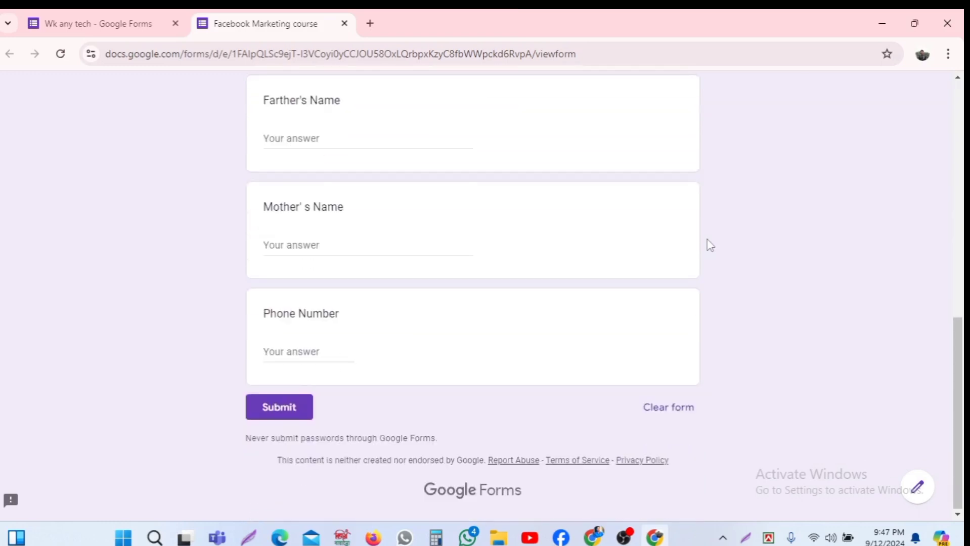
scroll(551, 271, "up", 2)
scroll(551, 272, "up", 6)
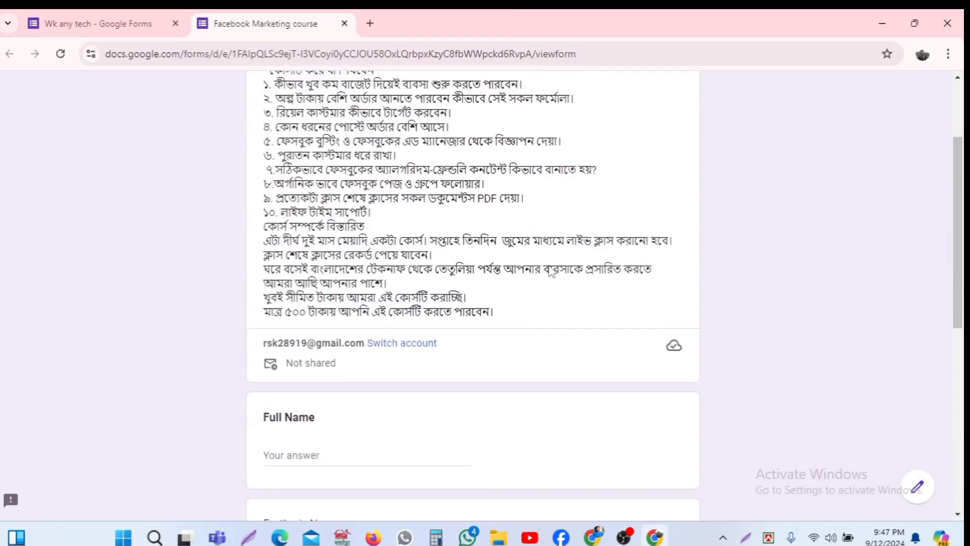
scroll(550, 267, "down", 6)
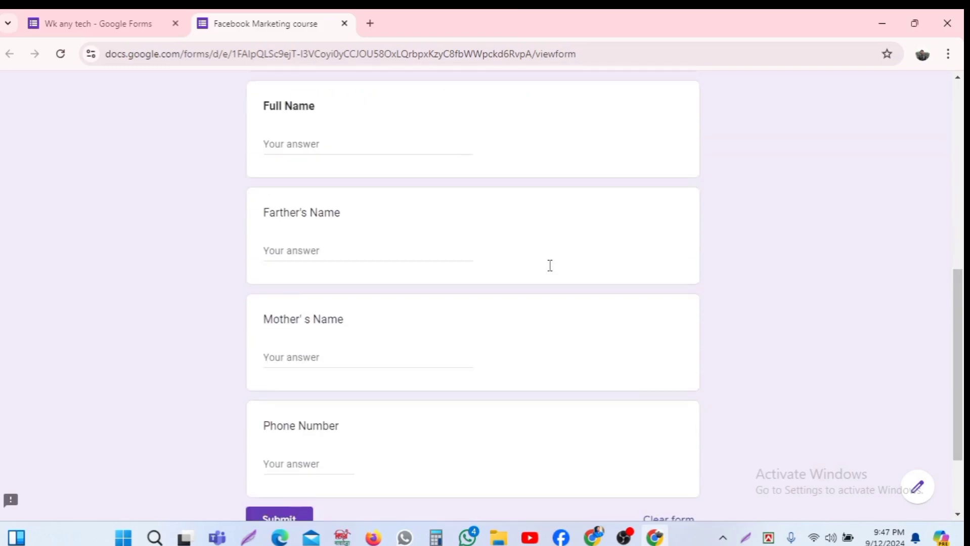
Test the previewed form with "fs" as the Full Name and the non-numeric answer "adsf" as the Phone Number.
left_click(313, 148)
type("fs")
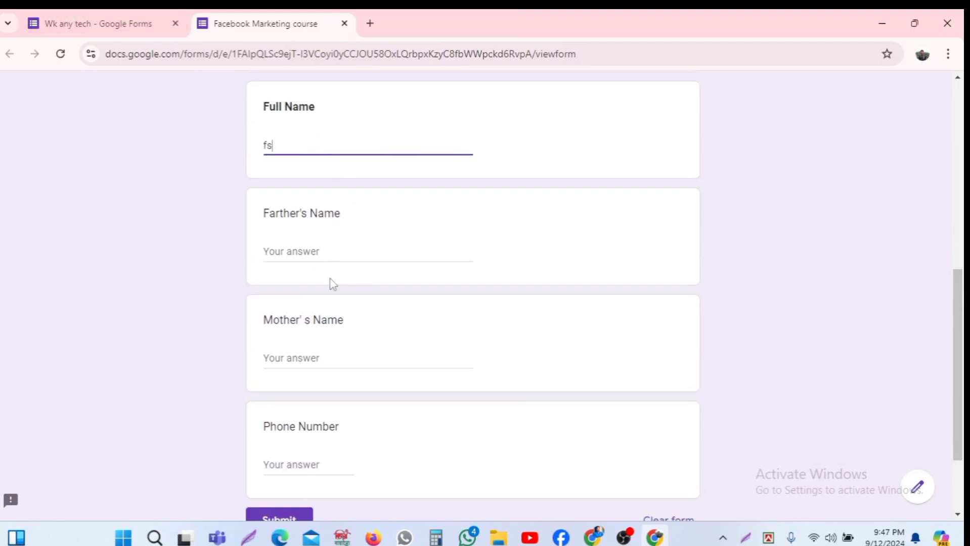
scroll(331, 283, "down", 2)
left_click(322, 349)
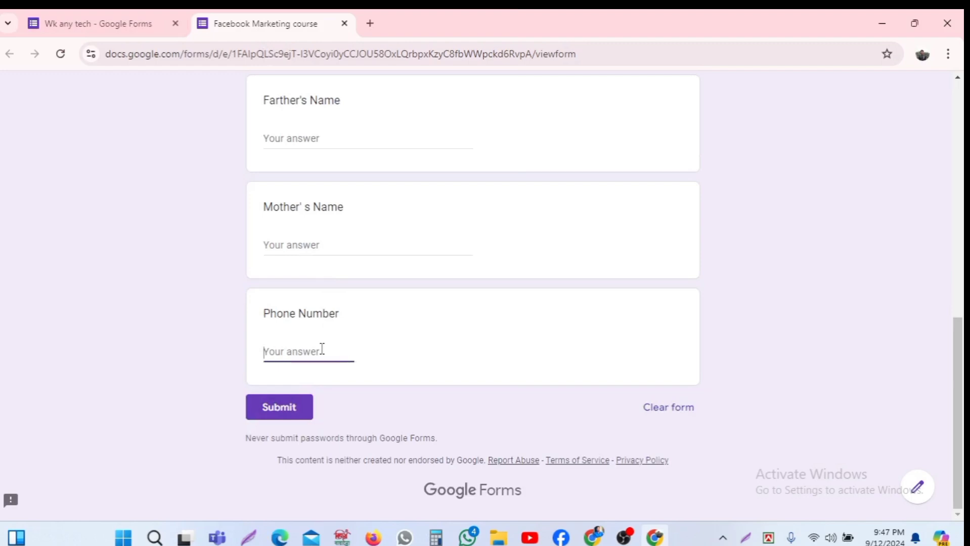
type("adsf")
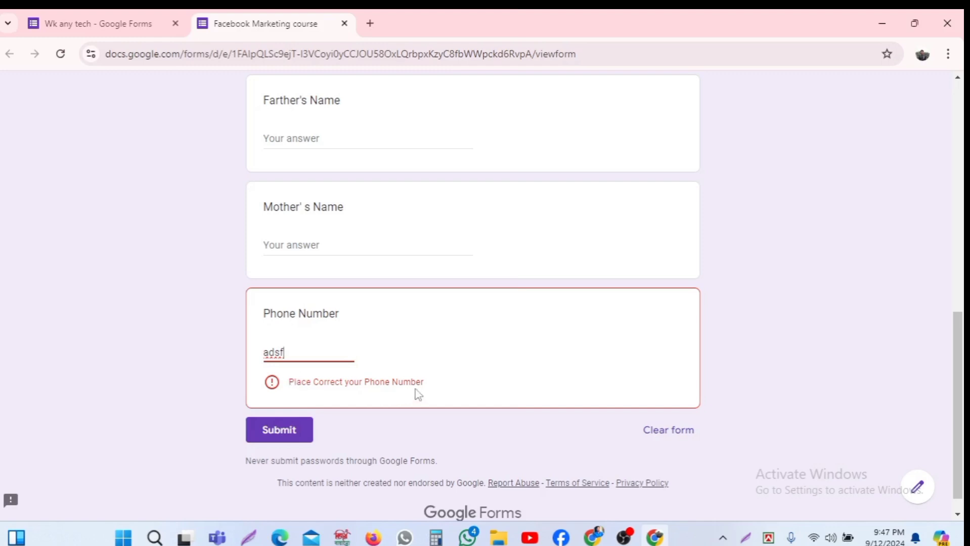
left_click_drag(426, 383, 292, 387)
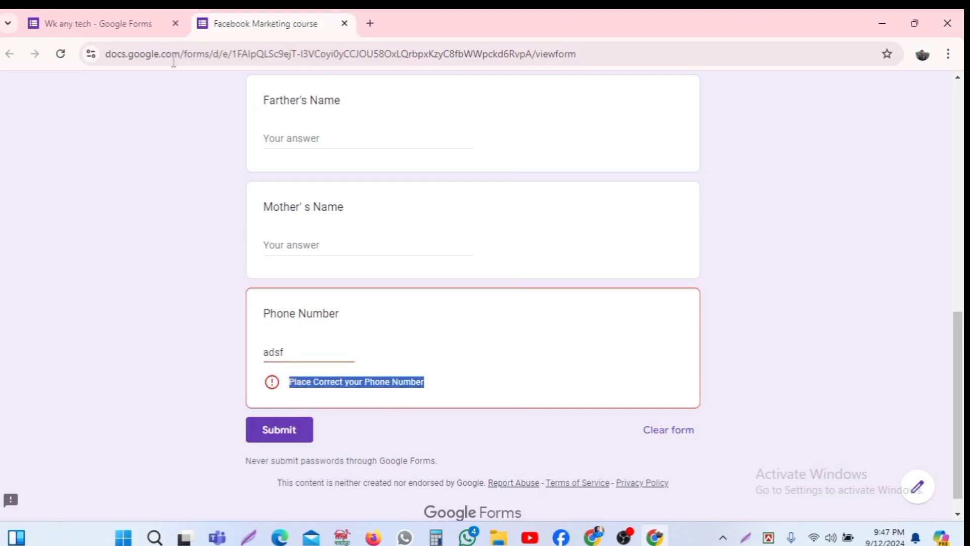
Compare the "Phone Number" validation settings in the form editor with the question's behaviour in the preview.
left_click(107, 25)
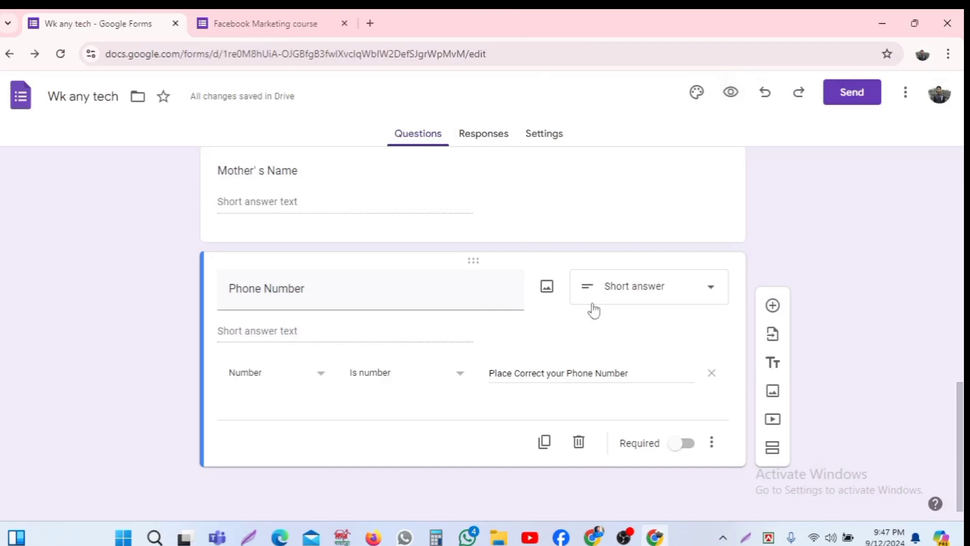
left_click(249, 15)
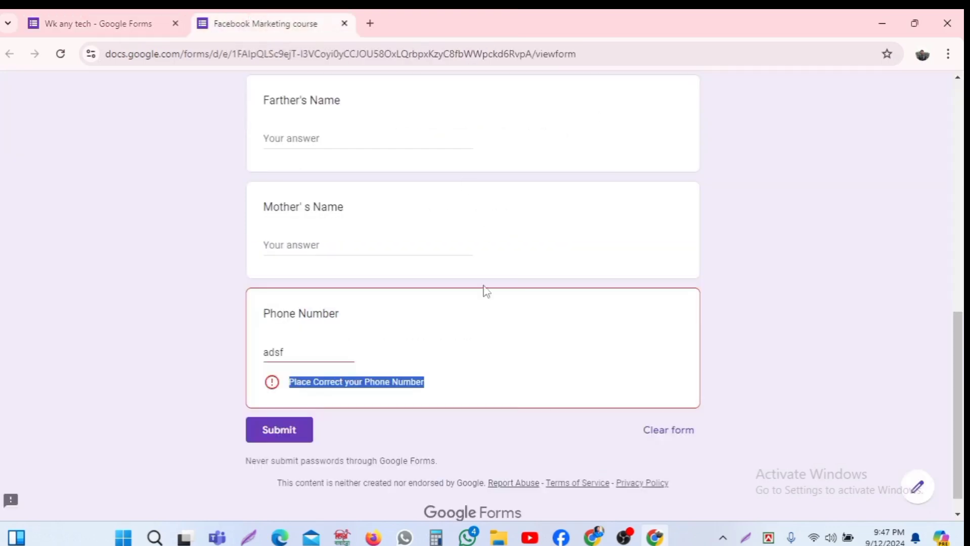
left_click(110, 17)
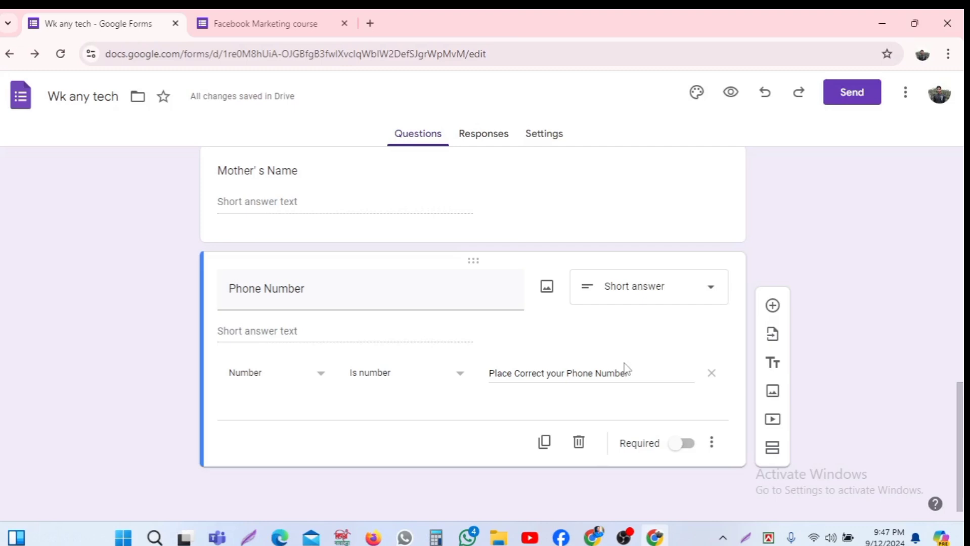
left_click(276, 15)
left_click(348, 238)
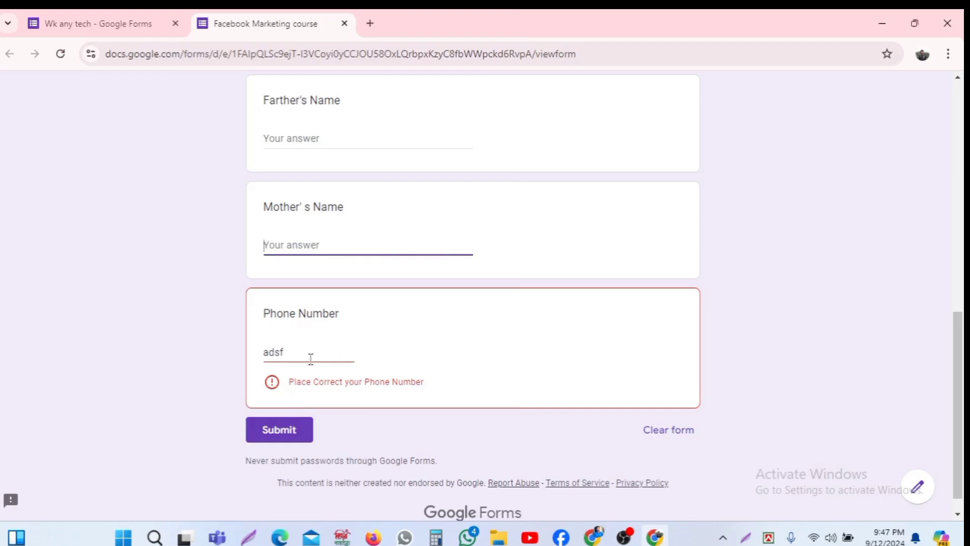
Make the "Phone Number" question required in the form editor.
left_click(87, 15)
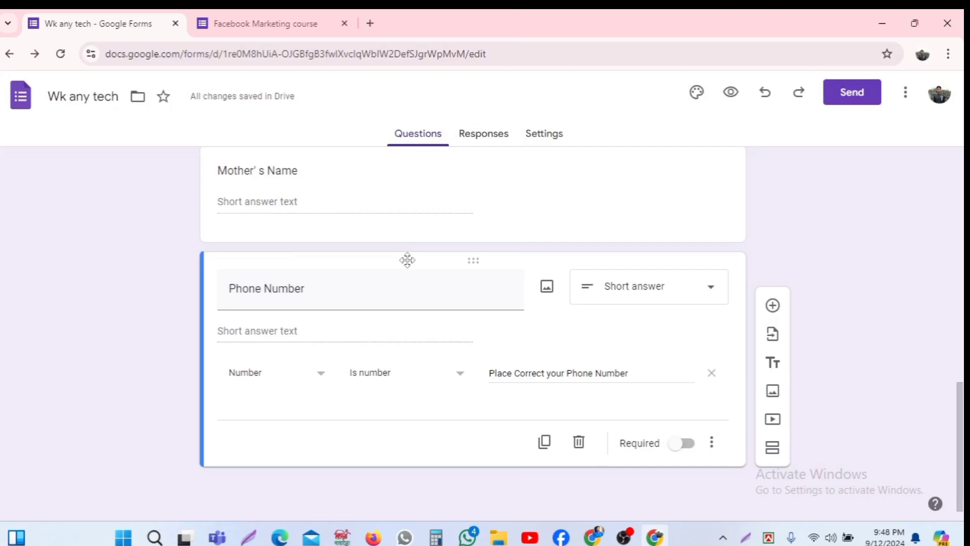
left_click(685, 446)
scroll(685, 446, "up", 6)
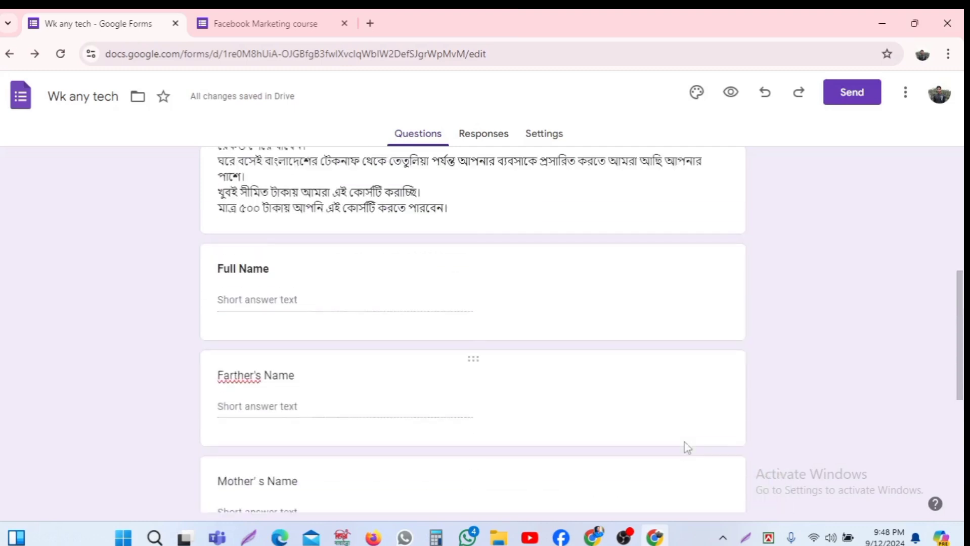
scroll(685, 446, "down", 6)
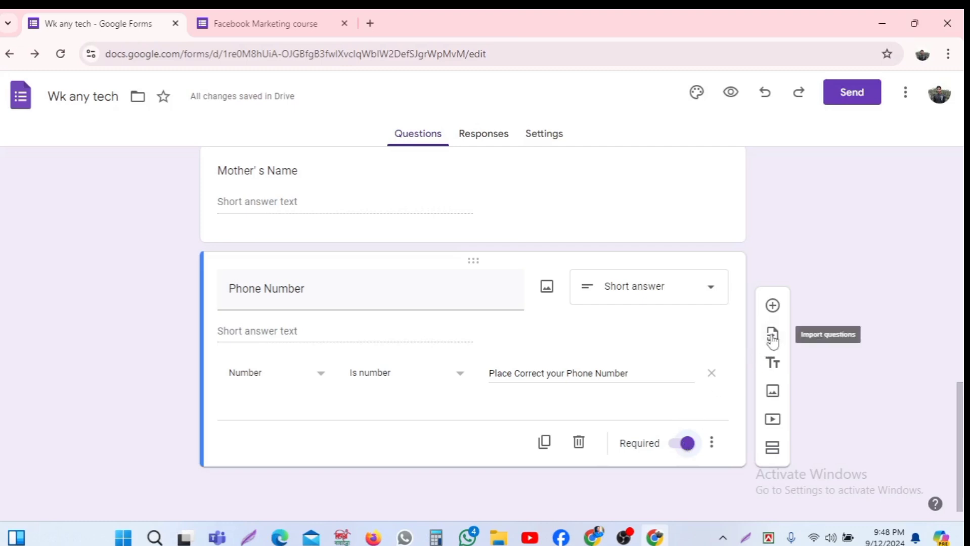
Add a new question titled "Your Photo" below the "Phone Number" question.
left_click(774, 307)
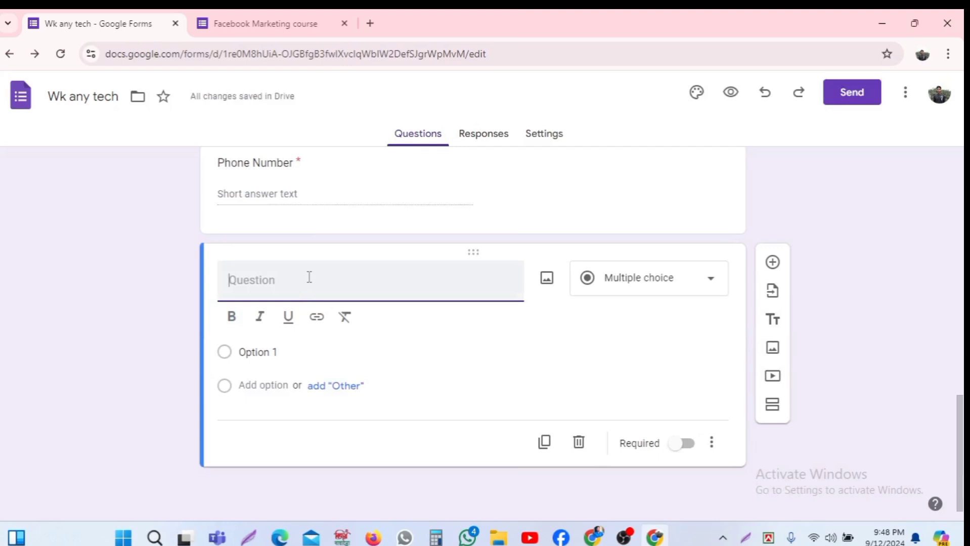
type("Your ")
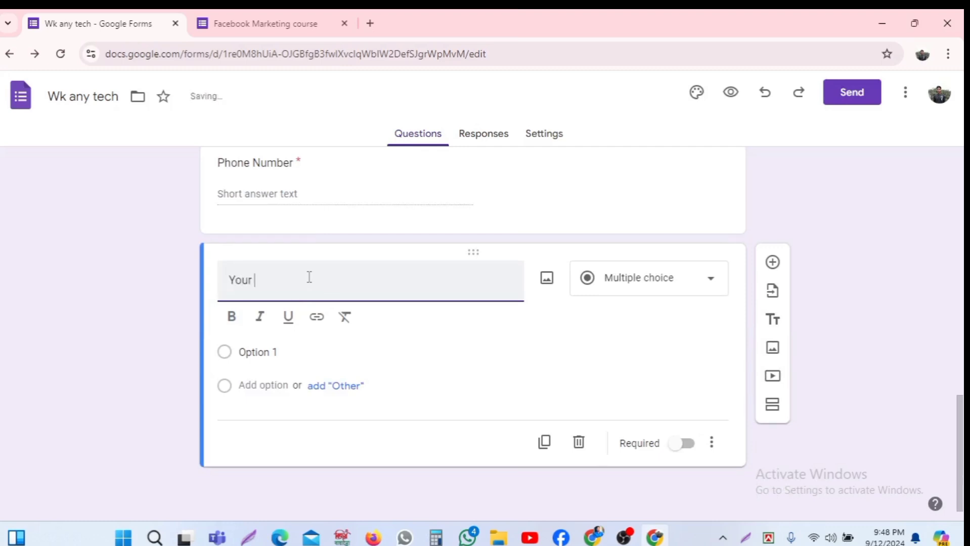
type("Photo")
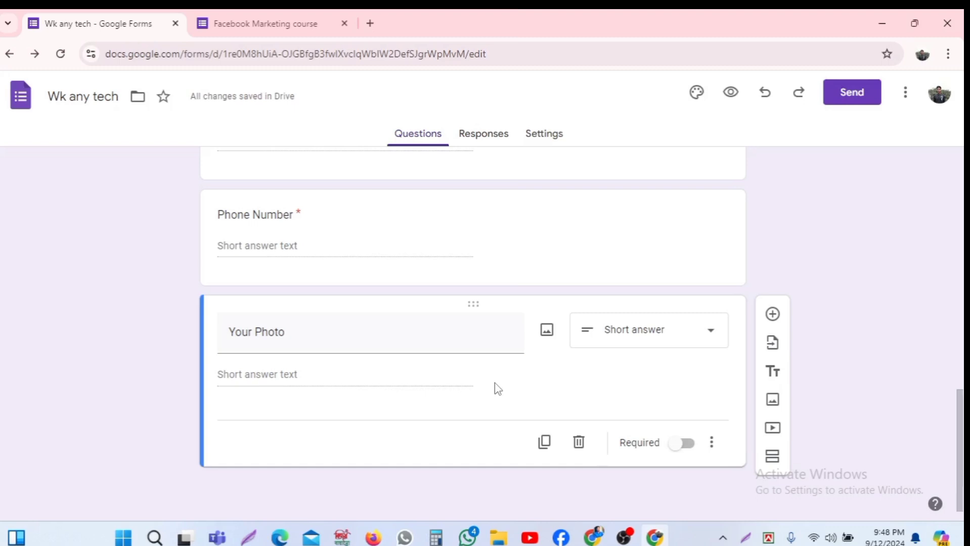
Change the "Your Photo" question to the File upload type and agree to let respondents upload files to Drive.
left_click(682, 337)
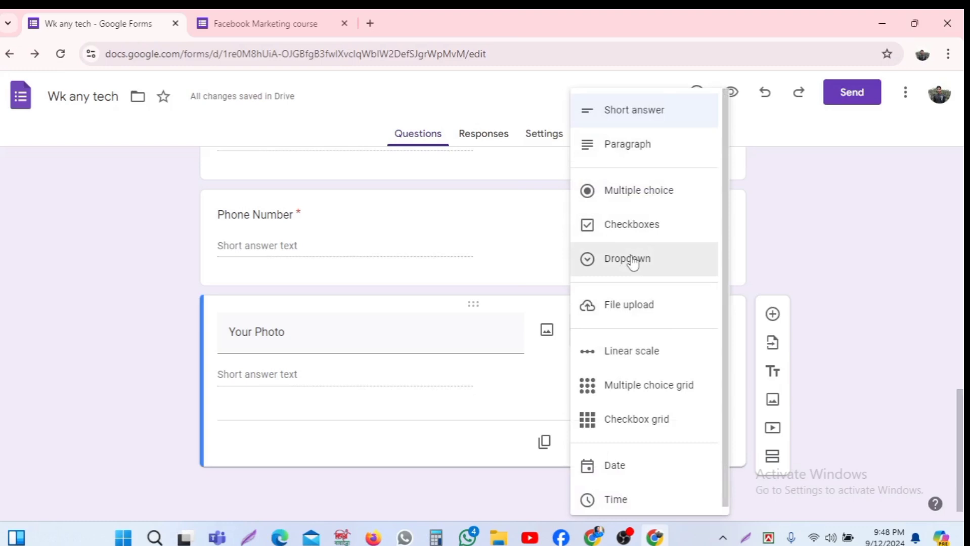
scroll(633, 263, "down", 1)
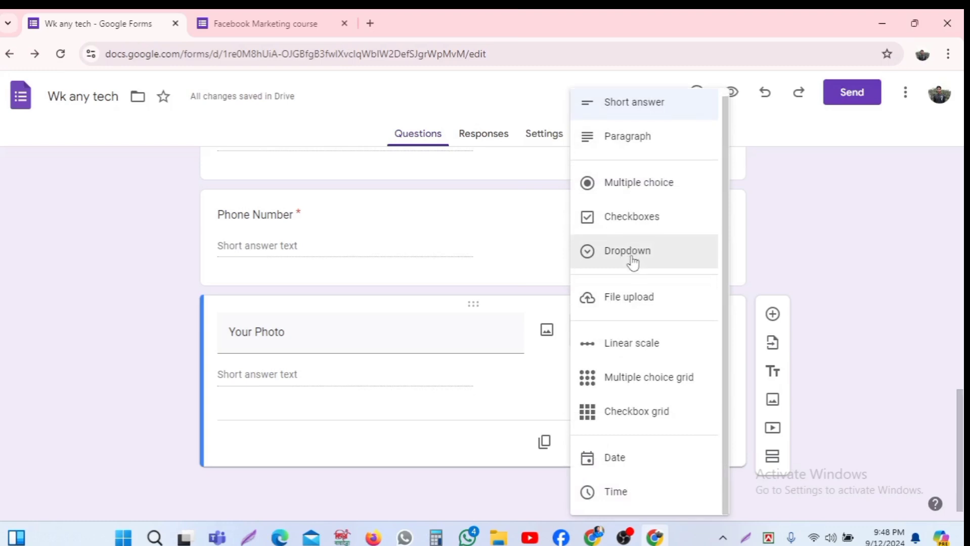
left_click(628, 300)
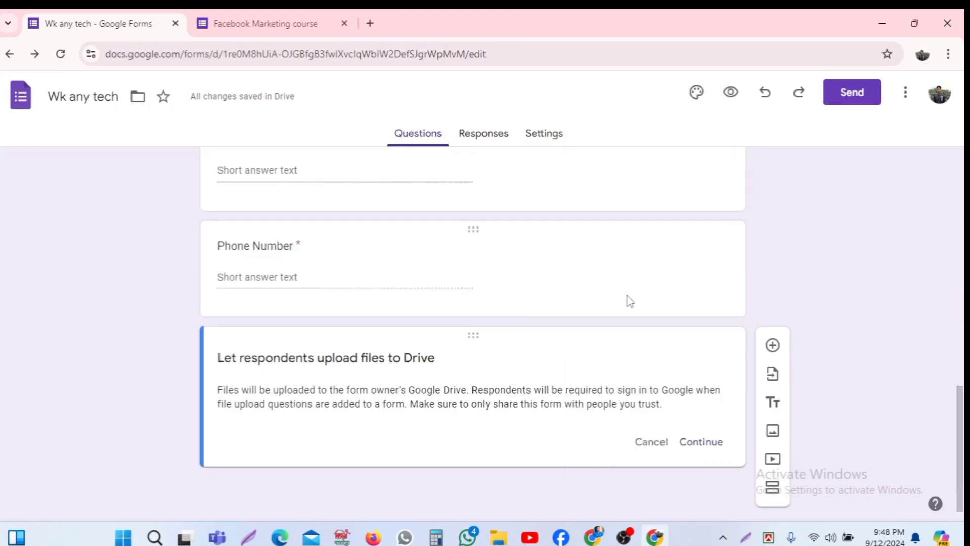
left_click(701, 443)
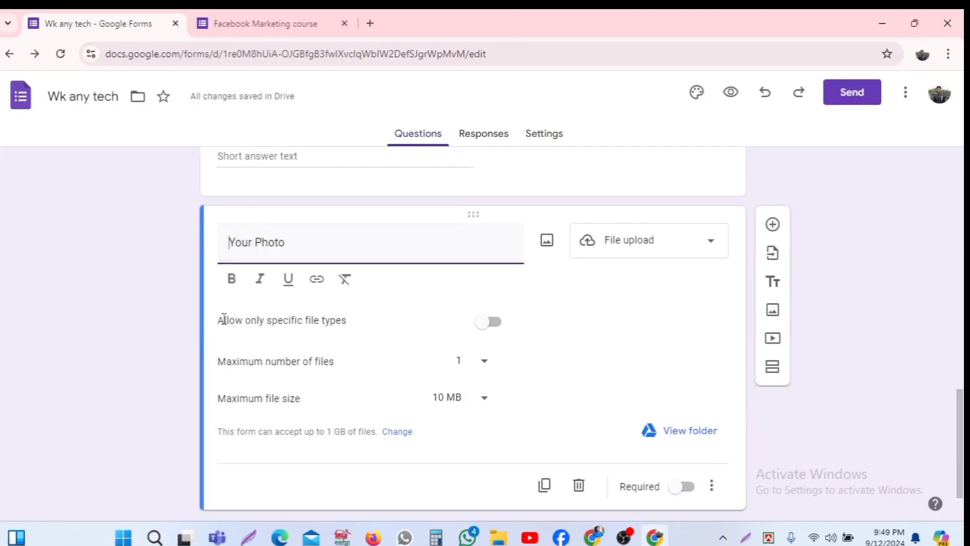
Restrict the "Your Photo" upload to specific file types, allowing only Image.
left_click_drag(223, 320, 358, 300)
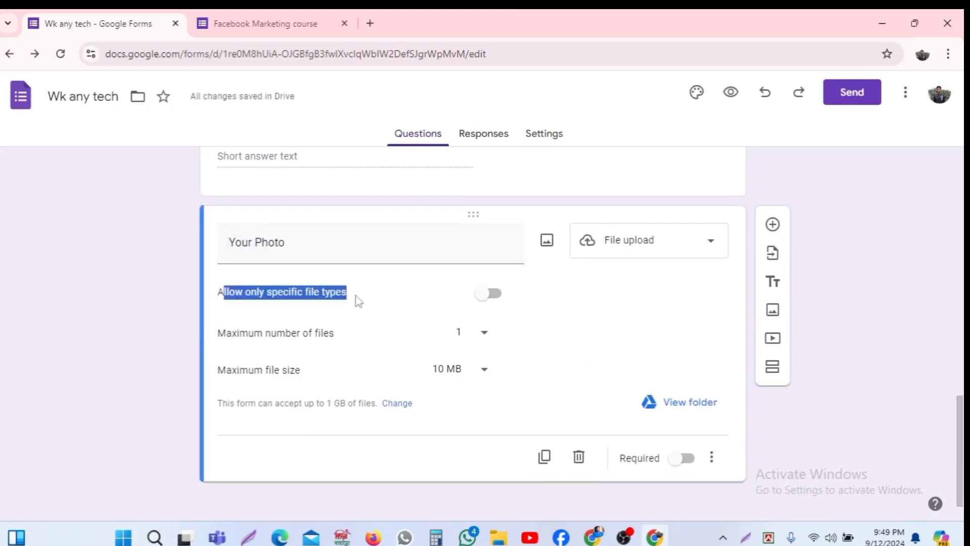
left_click(358, 301)
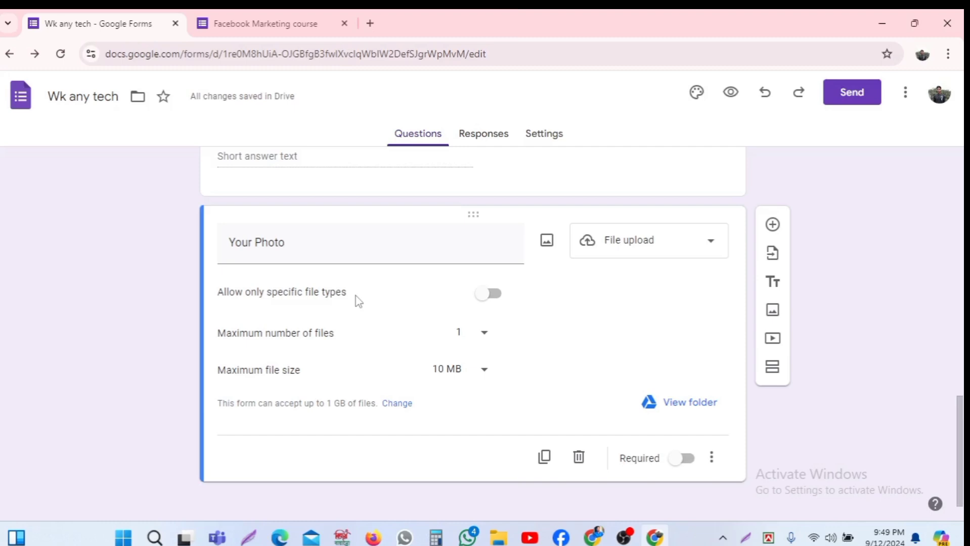
left_click(487, 299)
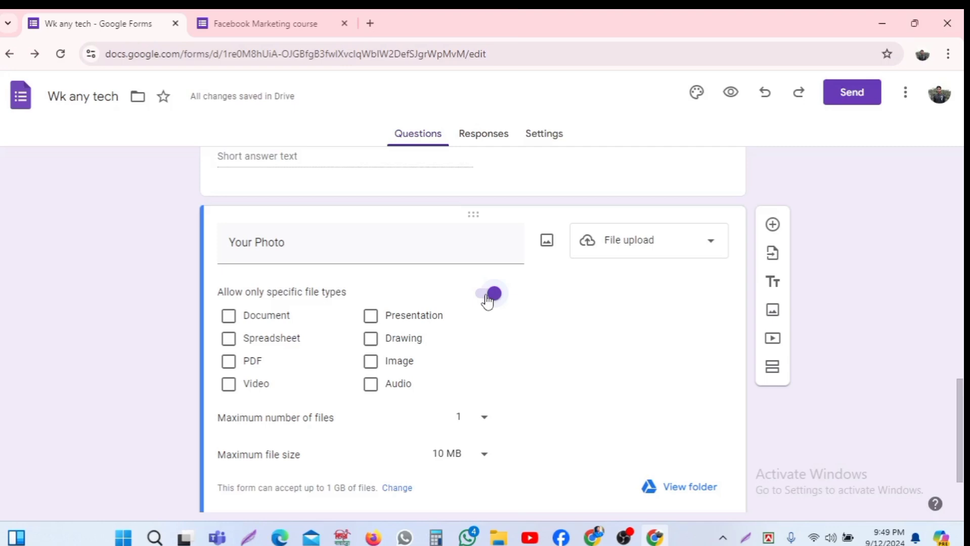
left_click(374, 362)
scroll(375, 363, "down", 2)
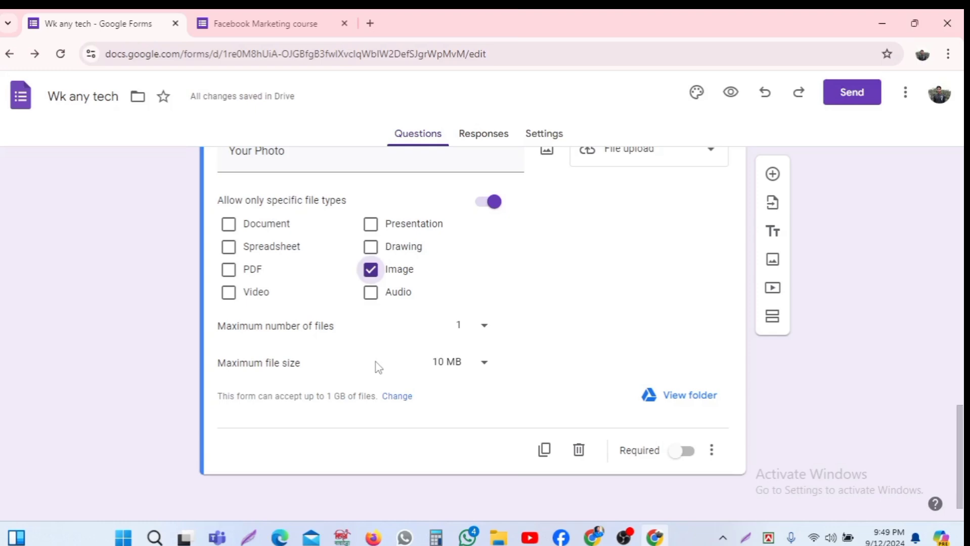
Check the choices for the maximum number of files, and set the maximum file size of "Your Photo" to 1 MB.
left_click(485, 330)
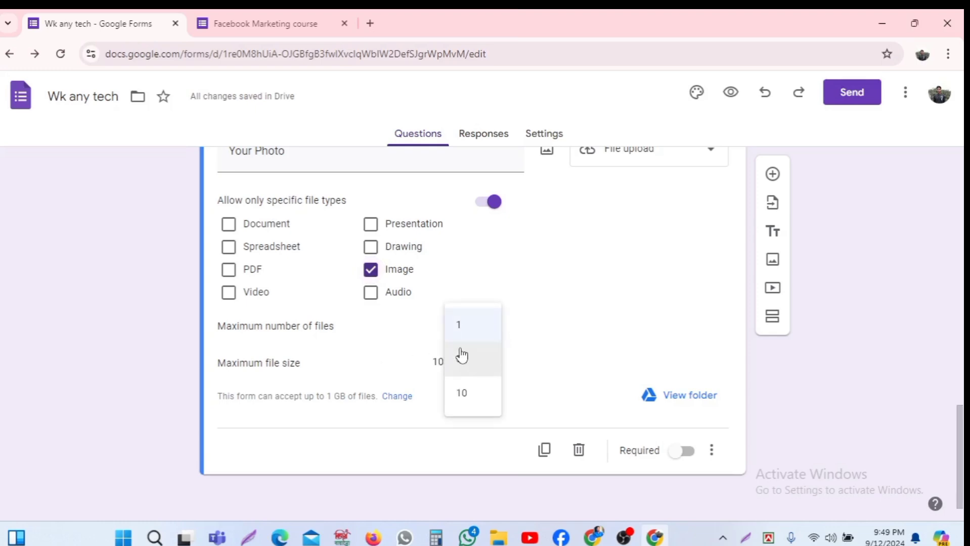
left_click(564, 339)
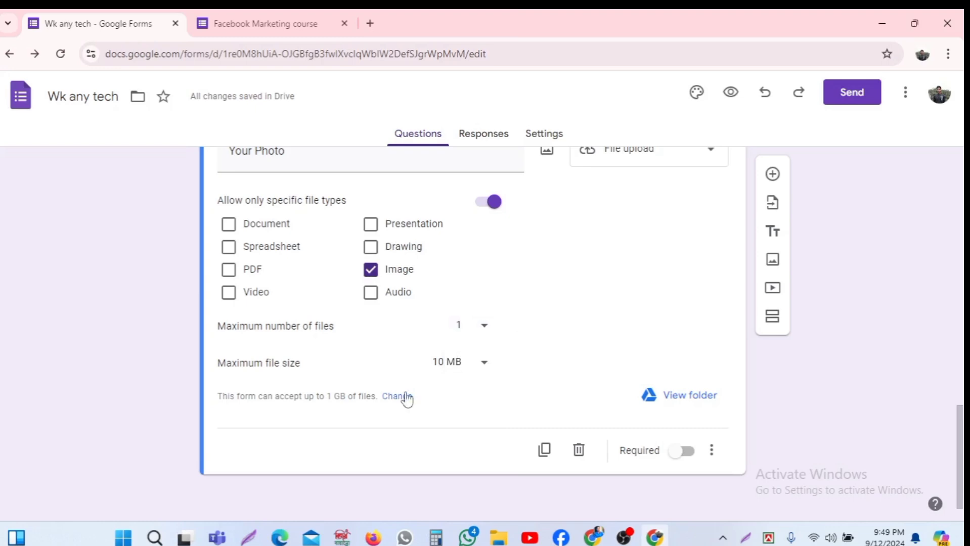
left_click(480, 366)
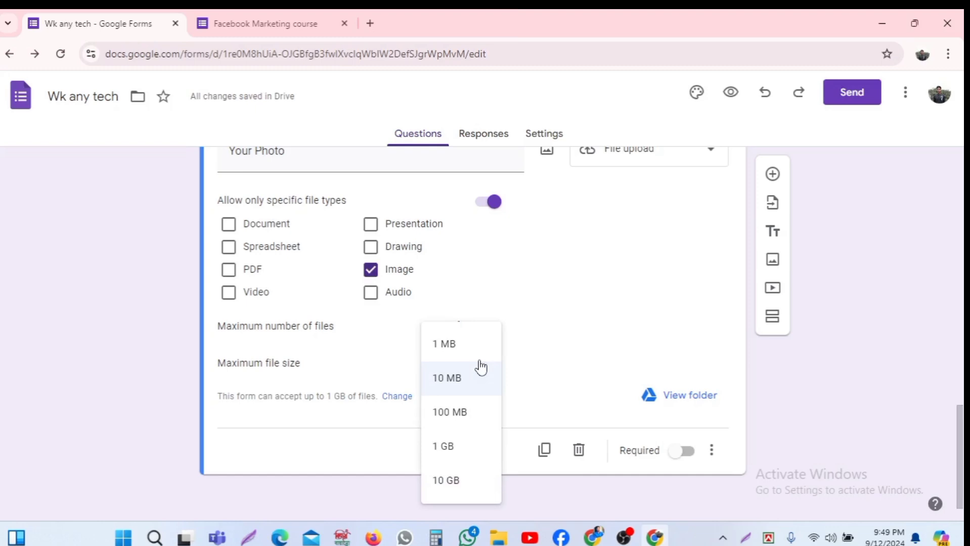
left_click(479, 349)
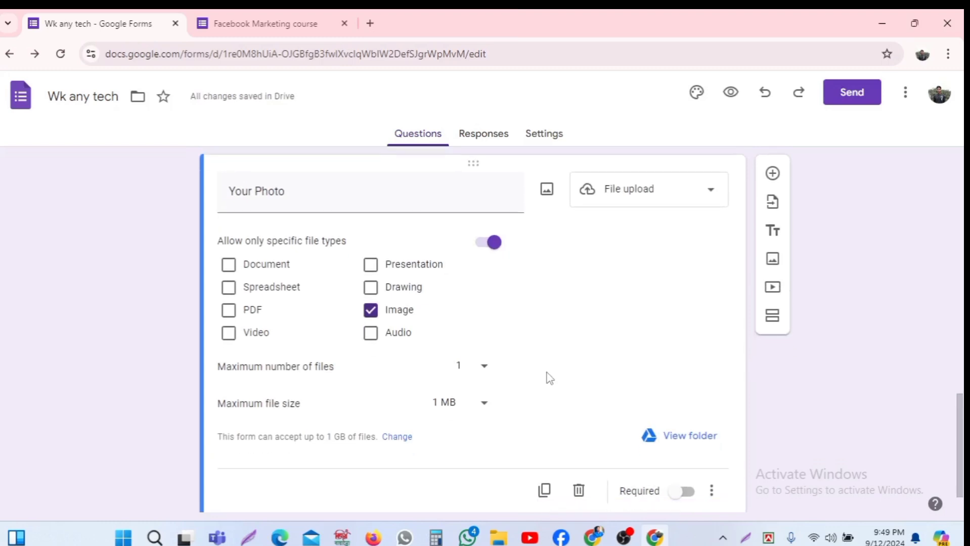
Make the "Your Photo" file upload question required.
scroll(546, 377, "up", 2)
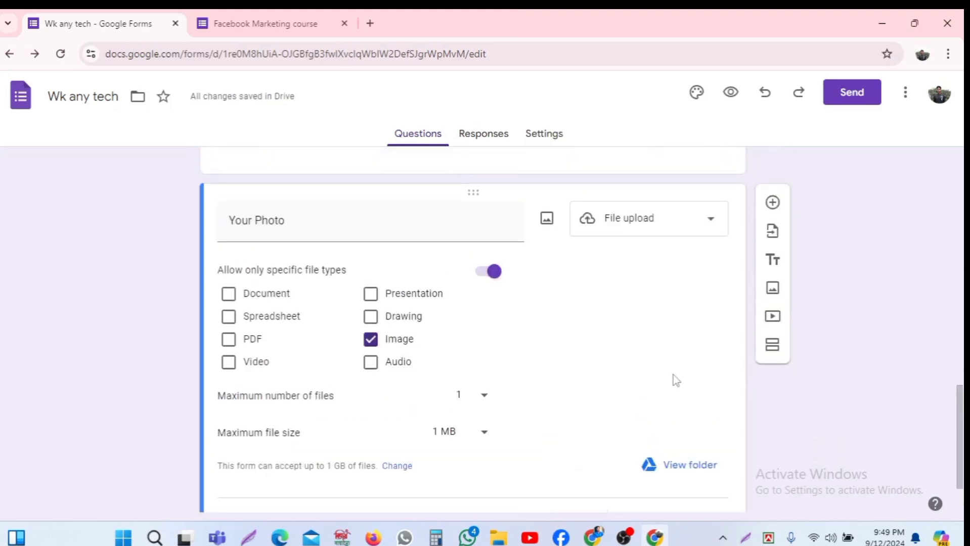
scroll(595, 398, "down", 2)
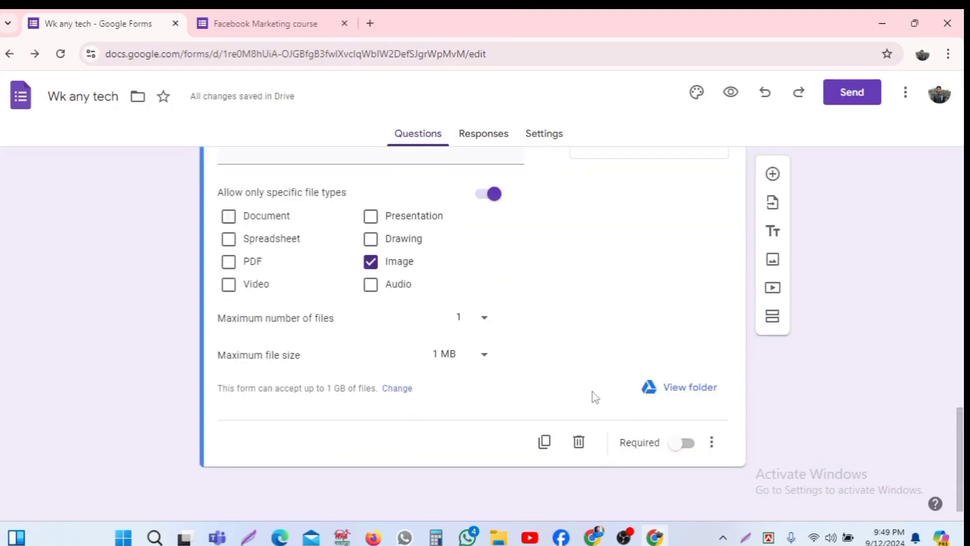
left_click(686, 444)
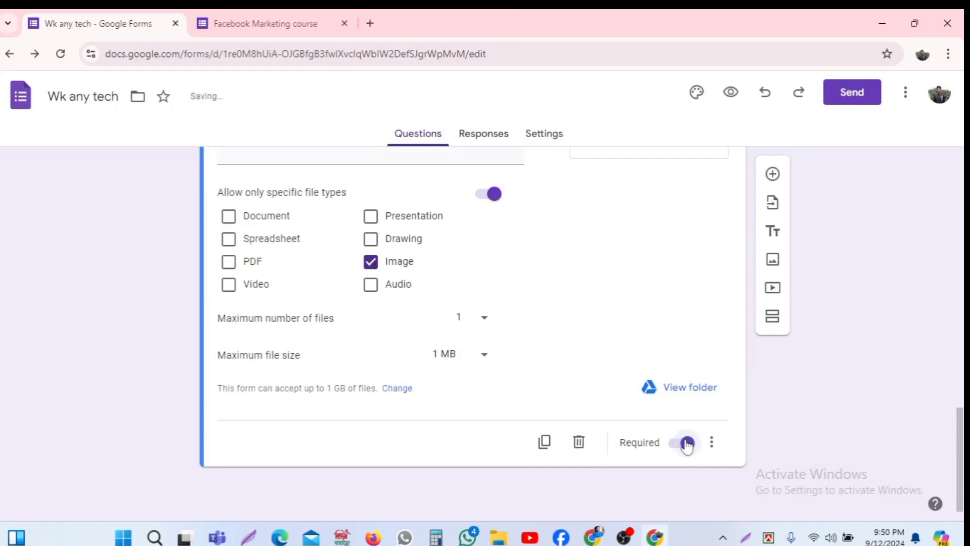
scroll(686, 445, "up", 1)
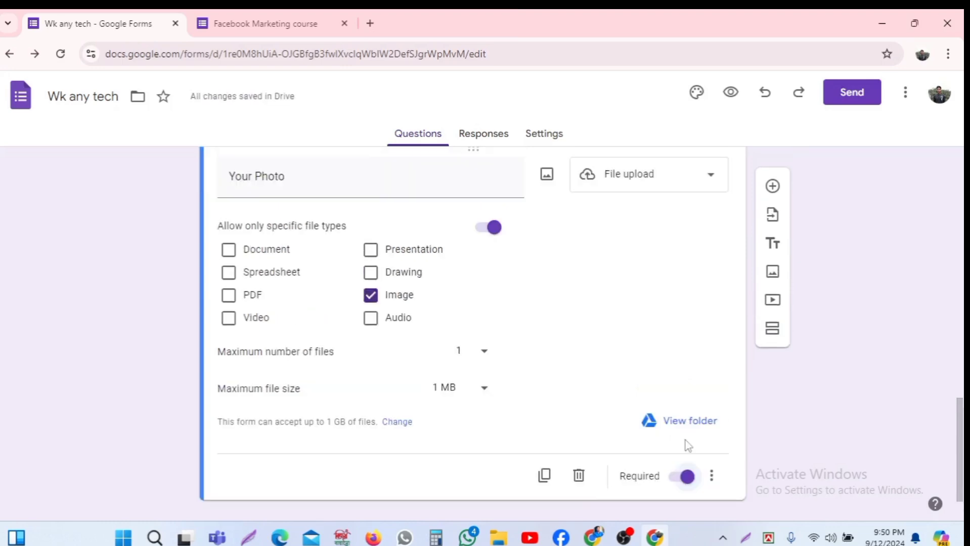
scroll(686, 446, "down", 1)
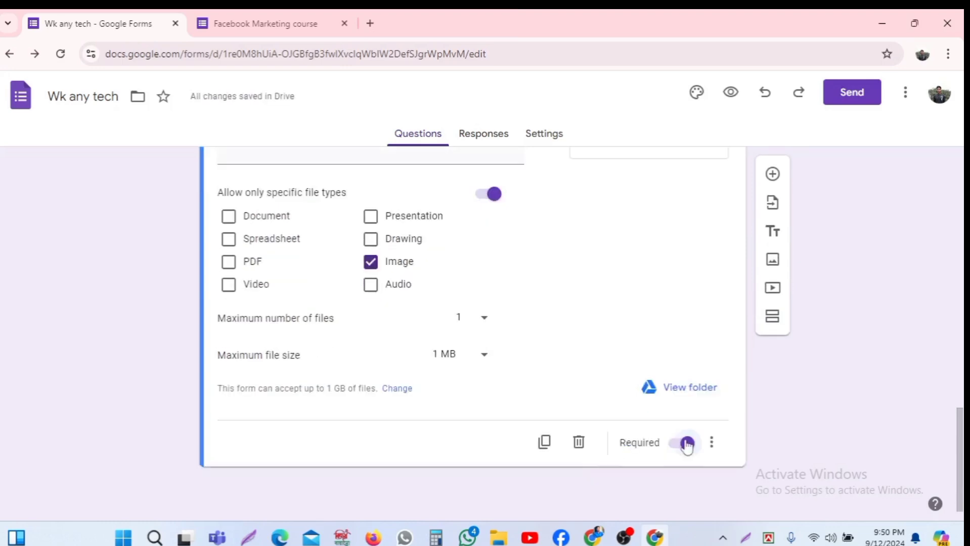
left_click(686, 444)
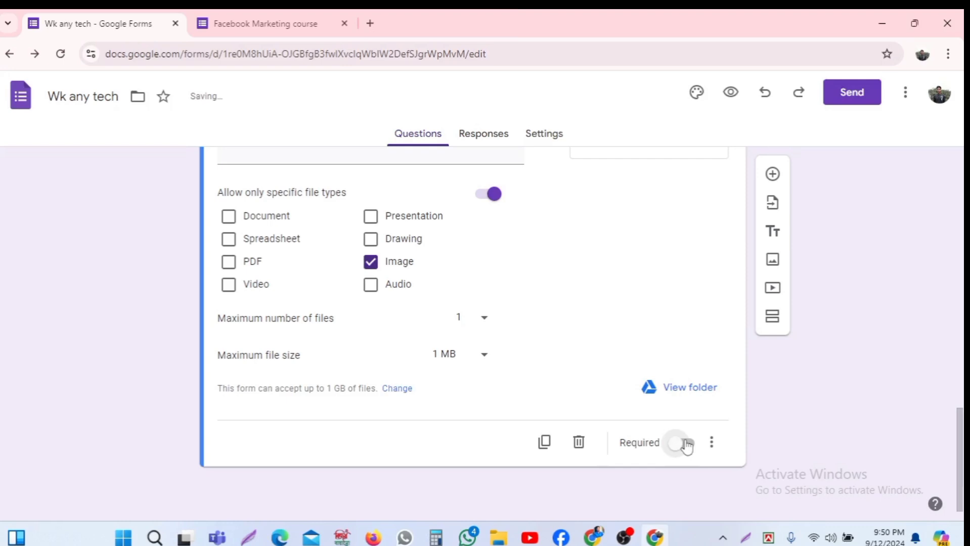
scroll(633, 314, "up", 3)
scroll(635, 313, "down", 3)
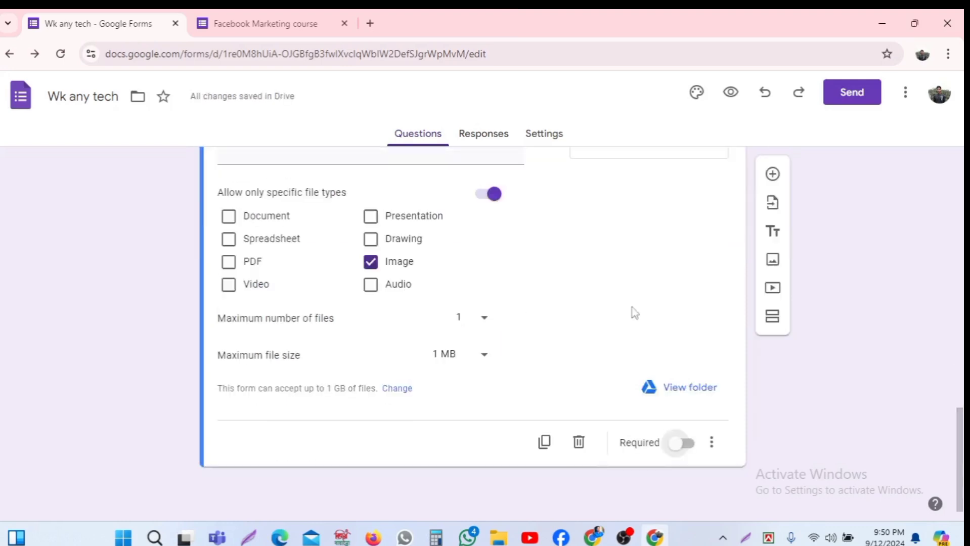
left_click(686, 443)
Preview the form and review it from the course description down to the "Your Photo" upload question.
scroll(652, 216, "up", 10)
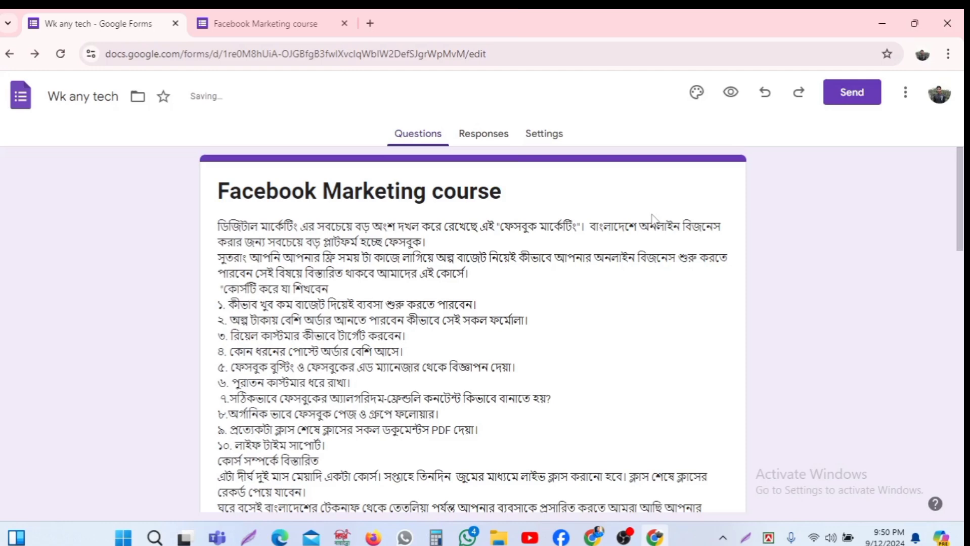
scroll(652, 217, "down", 10)
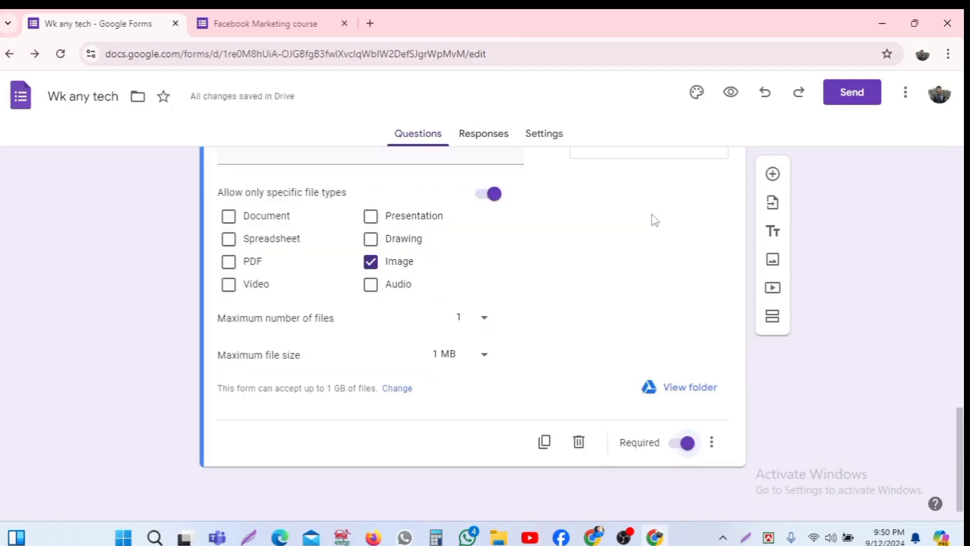
scroll(652, 215, "up", 10)
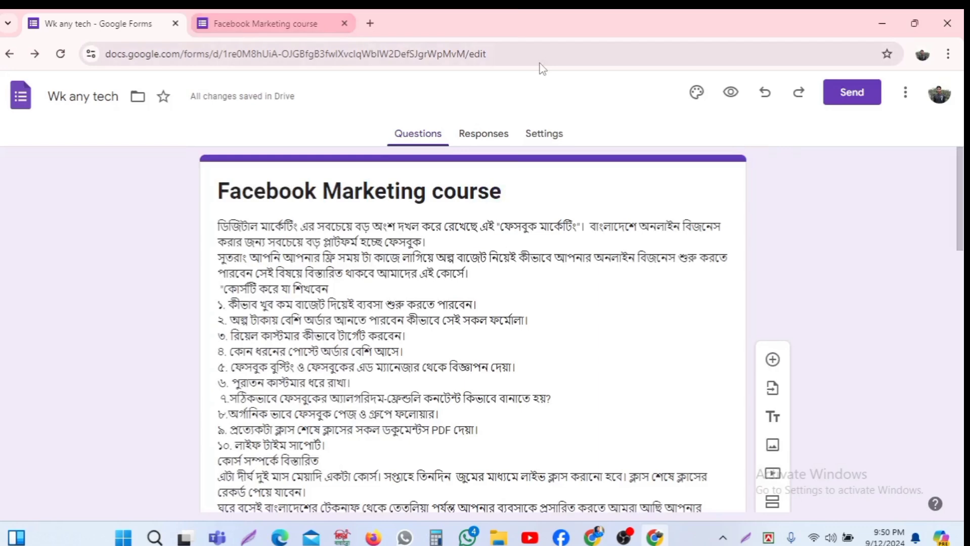
left_click(731, 92)
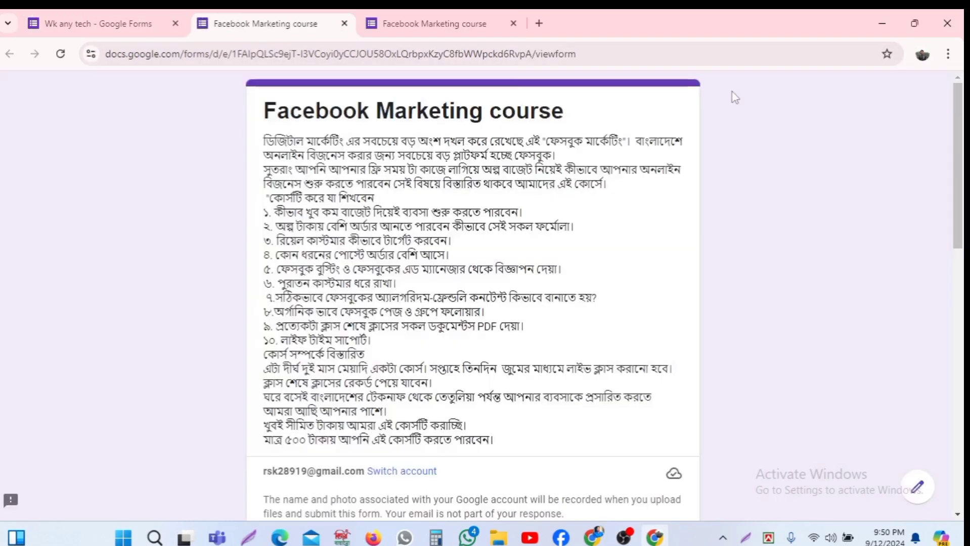
left_click(514, 23)
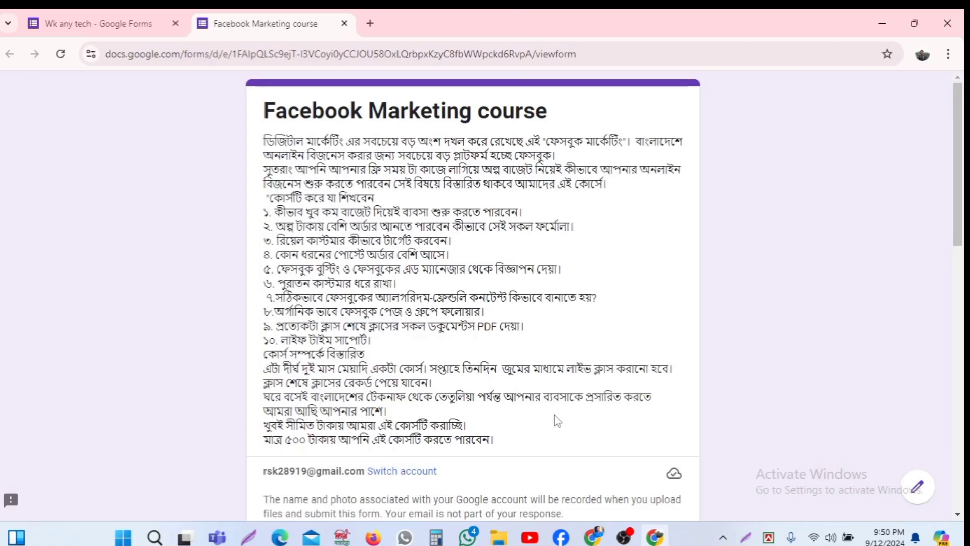
scroll(555, 415, "down", 15)
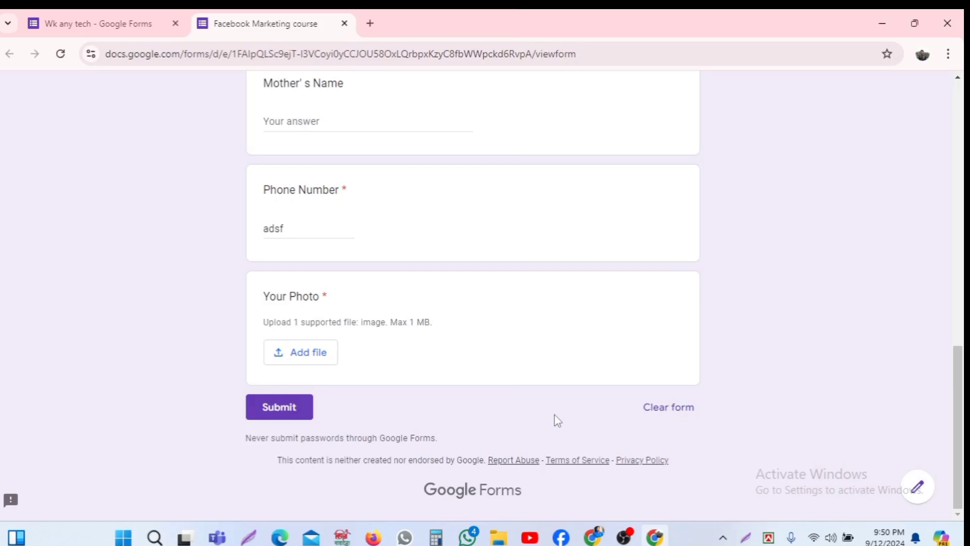
scroll(554, 421, "up", 15)
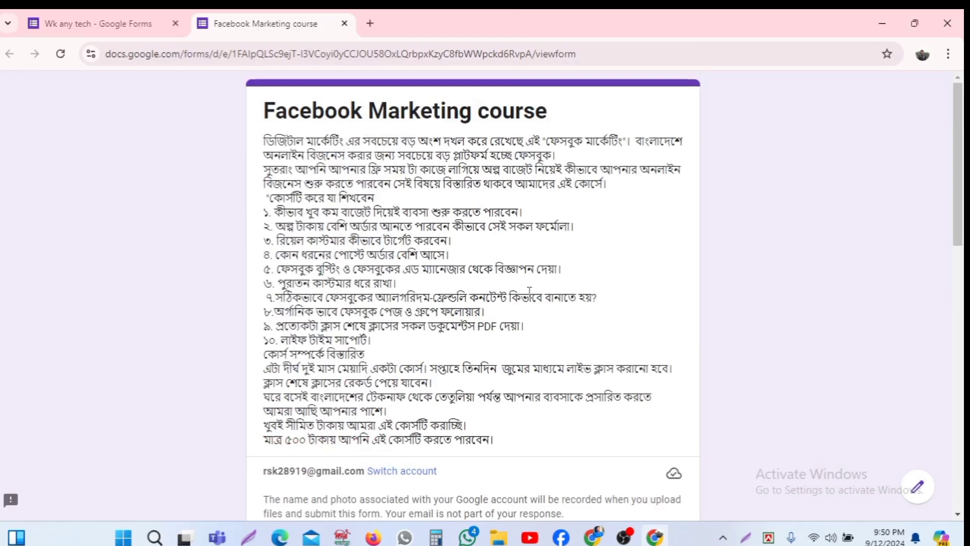
Fill in the previewed form with sample answers: "fsfdsg" for Full Name, "asghds" for Farther's Name and "drh" for Mother's Name.
scroll(553, 421, "down", 3)
scroll(483, 303, "down", 3)
left_click(316, 362)
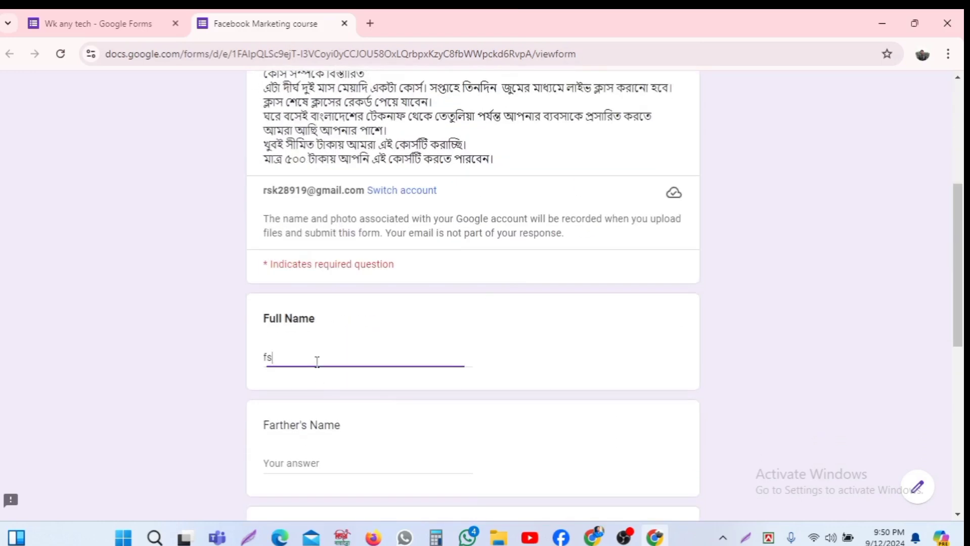
type("fsfdsg")
scroll(317, 360, "down", 2)
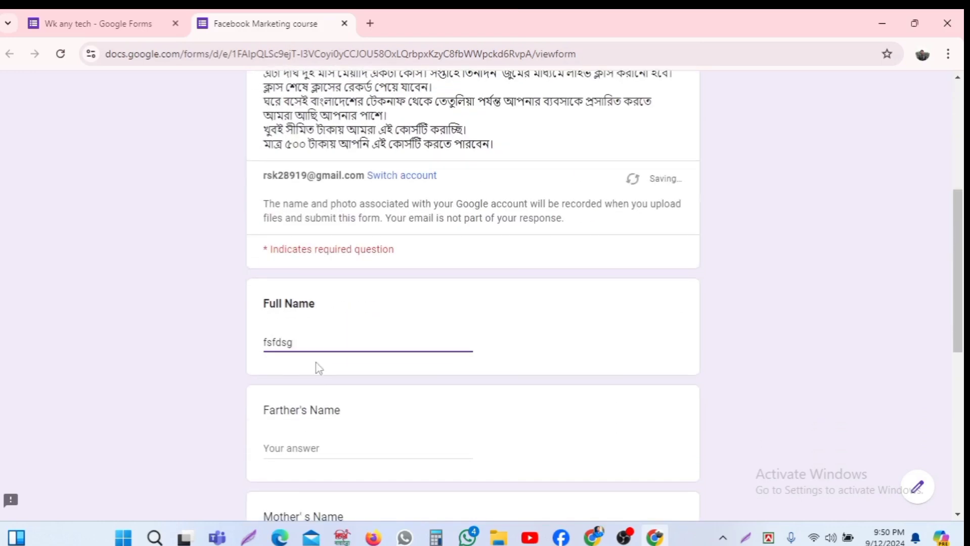
left_click(315, 360)
type("asghds")
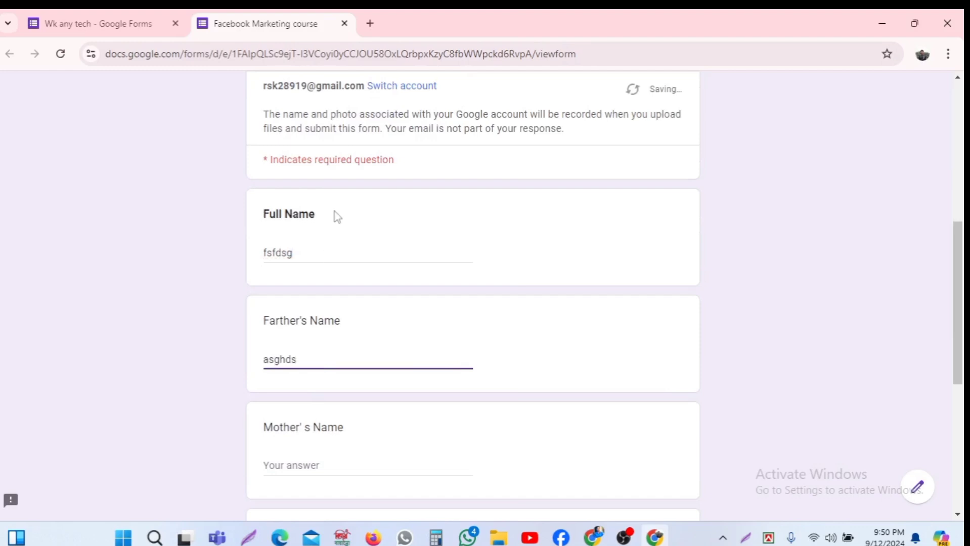
scroll(336, 216, "down", 3)
scroll(337, 216, "down", 2)
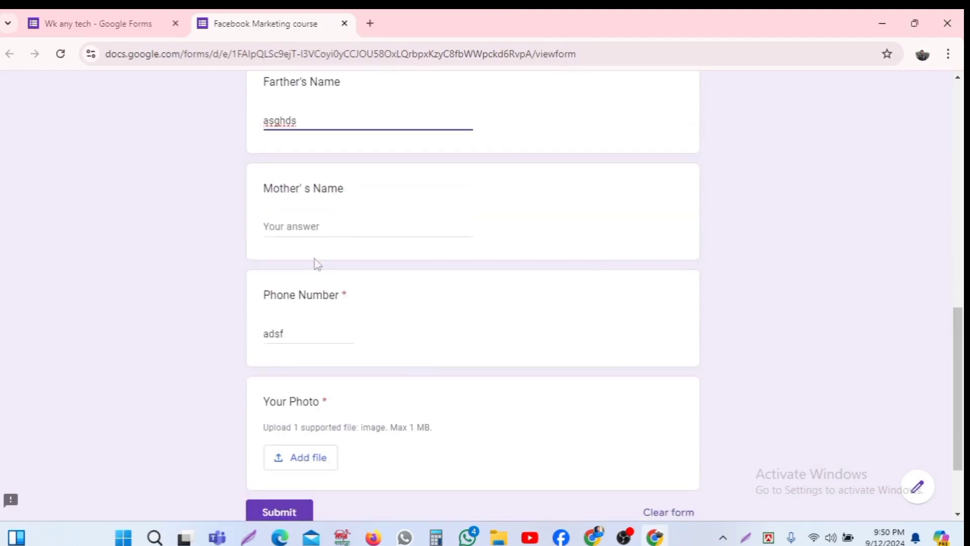
left_click(314, 226)
type("drh")
scroll(314, 225, "down", 2)
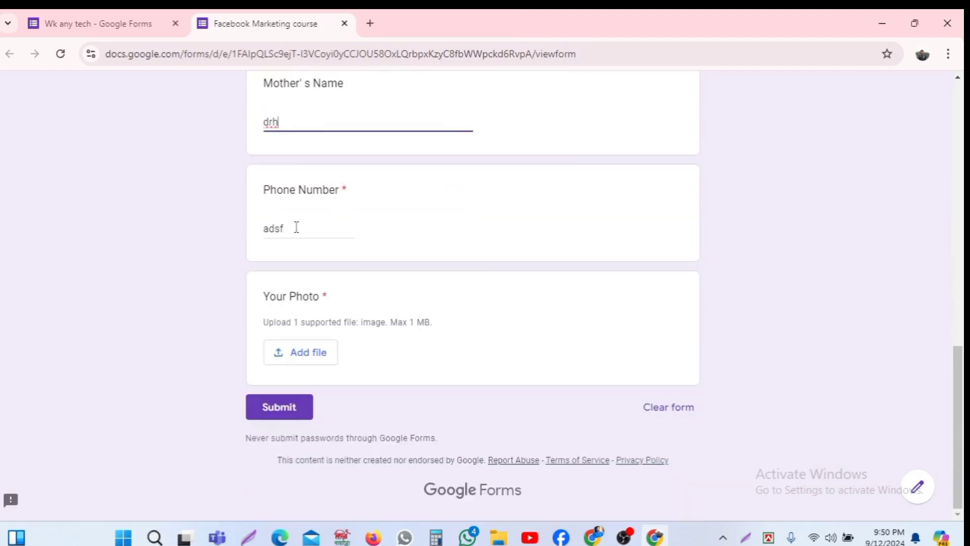
Replace the text in the Phone Number answer with a numeric sample phone number.
left_click(296, 227)
key("BackSpace")
key("BackSpace")
key("BackSpace")
key("BackSpace")
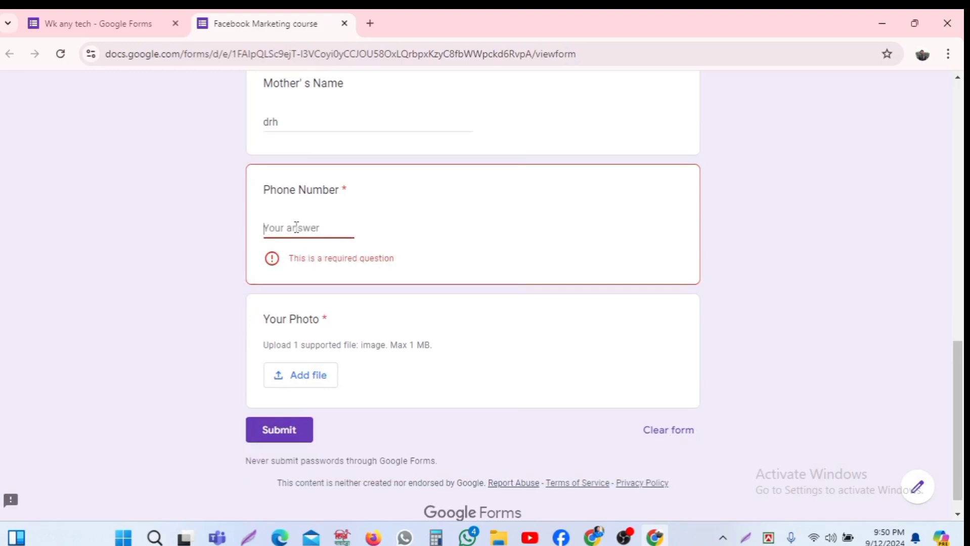
type("65565465")
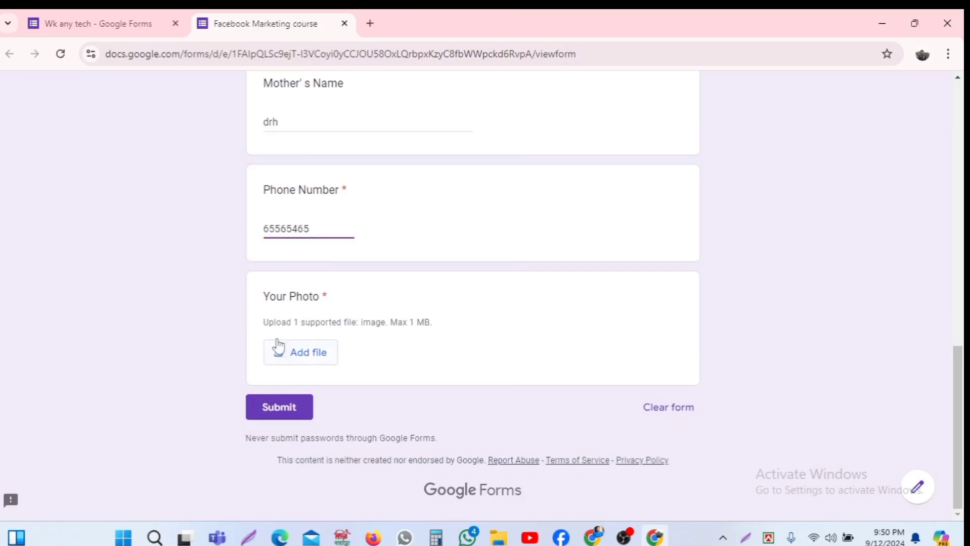
Attach the image IMG_1664020110208.jpg from My Drive to "Your Photo" and submit the form.
left_click(301, 360)
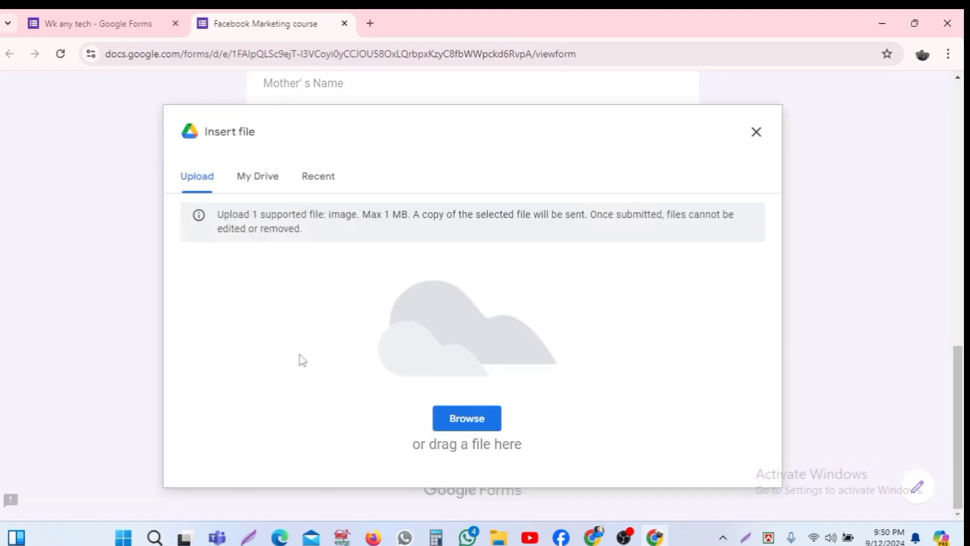
left_click(259, 179)
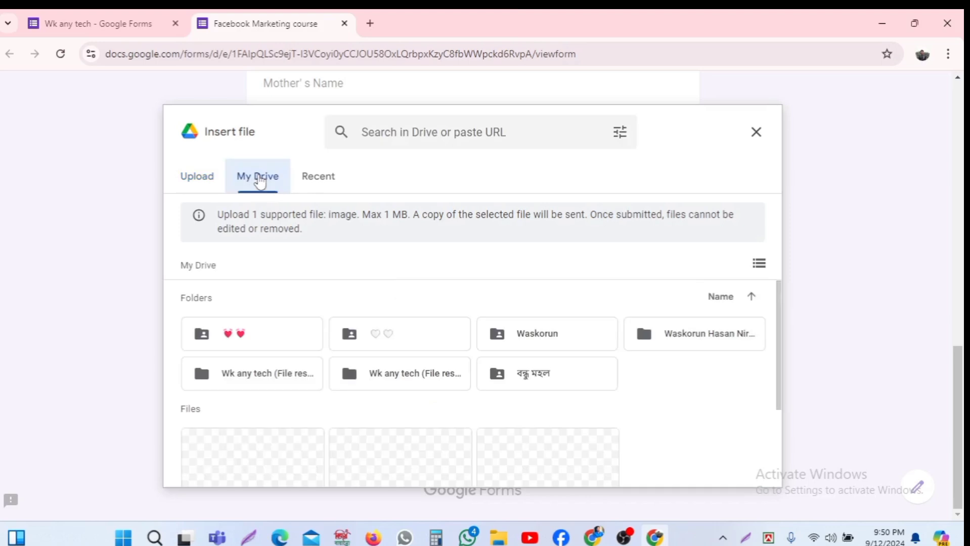
scroll(389, 357, "down", 3)
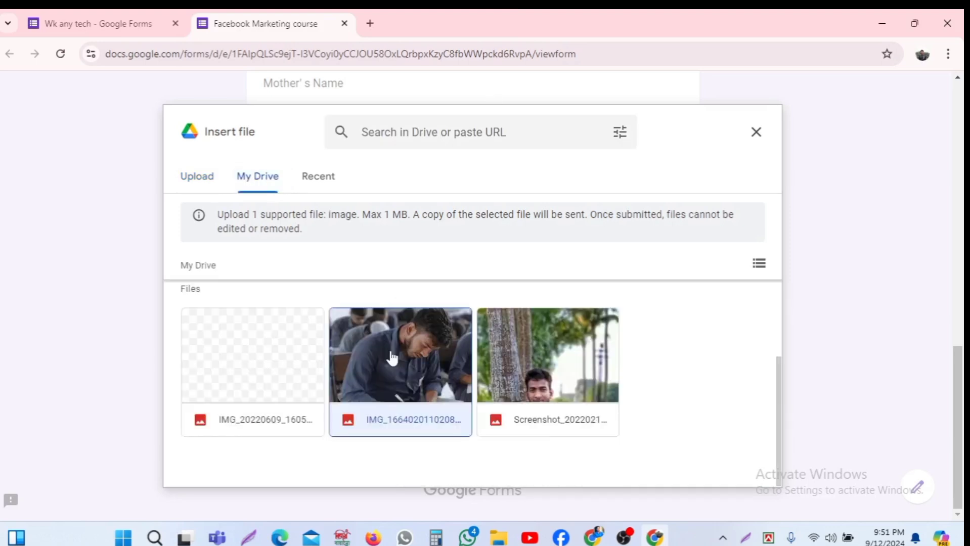
double_click(390, 357)
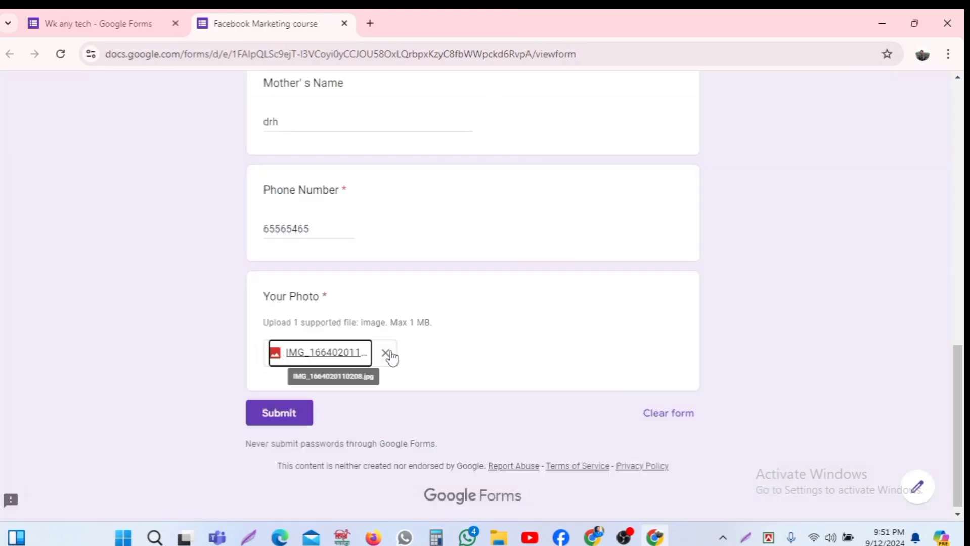
left_click(279, 413)
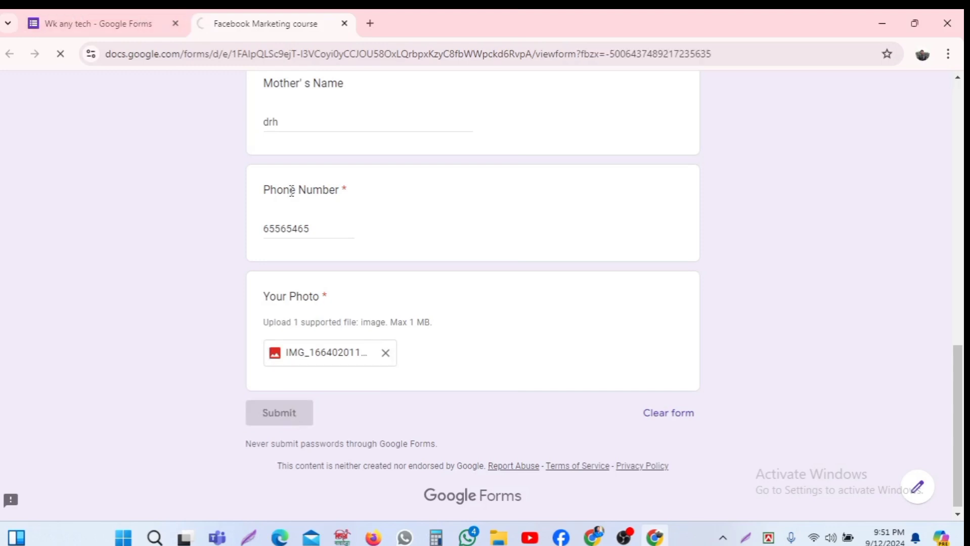
Return to the form editor and review the summary of submitted responses for every question.
left_click(126, 16)
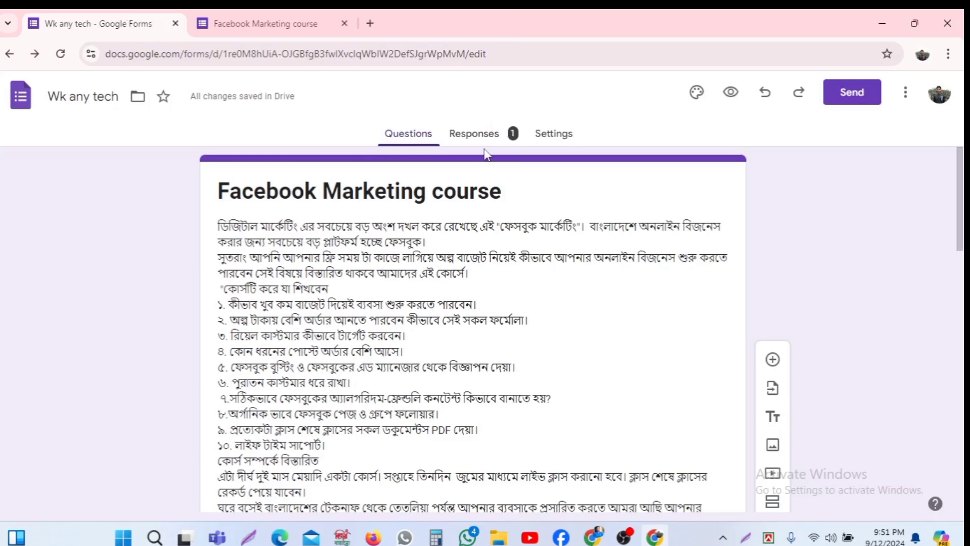
left_click(515, 144)
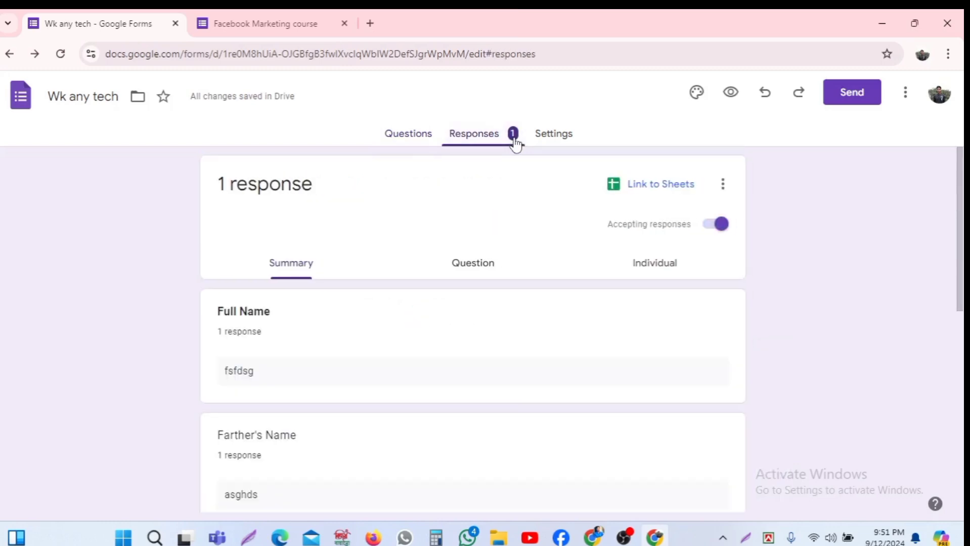
scroll(485, 285, "down", 9)
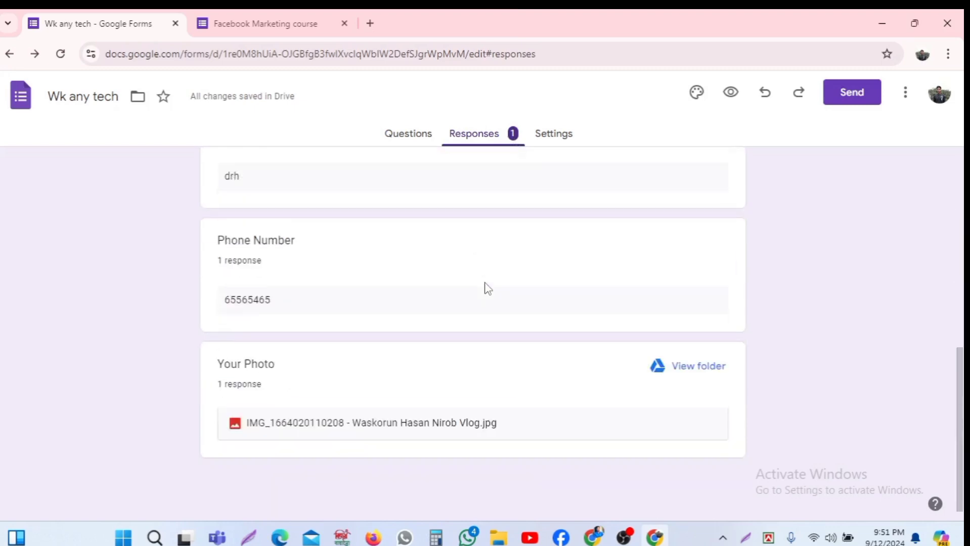
scroll(487, 288, "up", 10)
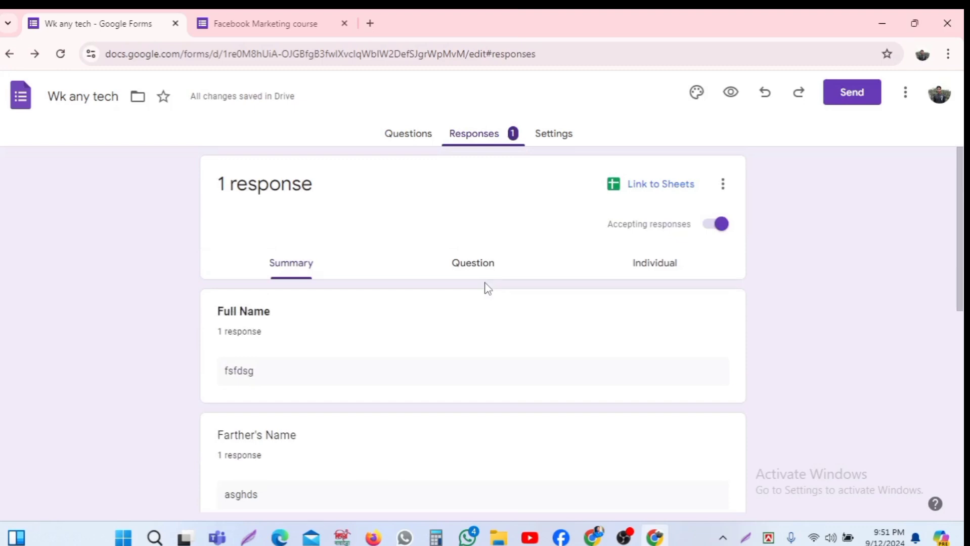
scroll(487, 288, "down", 10)
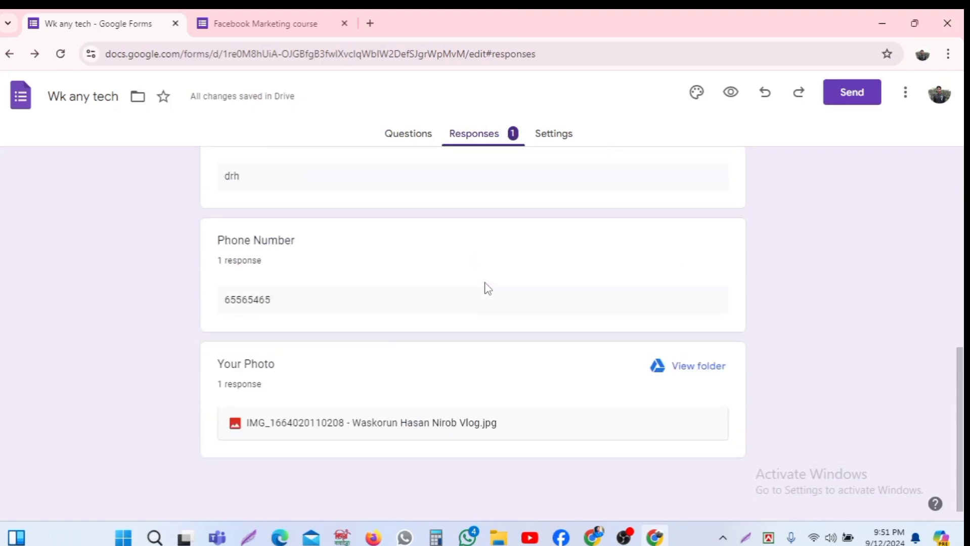
scroll(487, 289, "up", 10)
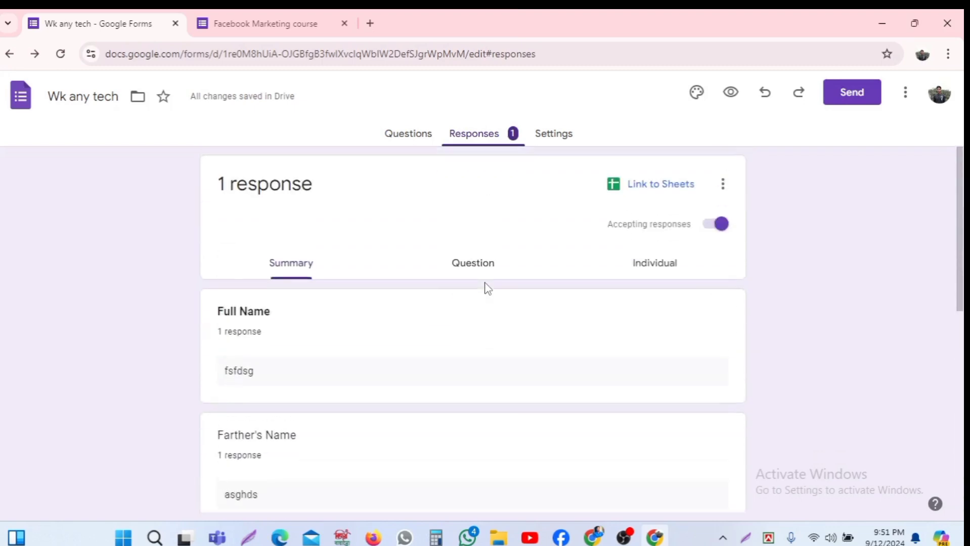
Link the form's responses to a new spreadsheet named "Wk any tech (Responses)".
left_click(659, 188)
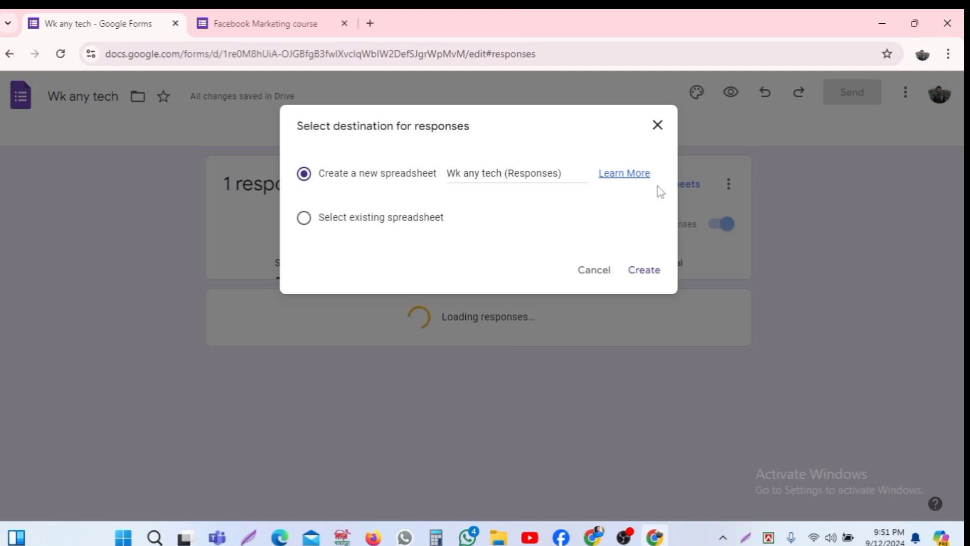
left_click(659, 273)
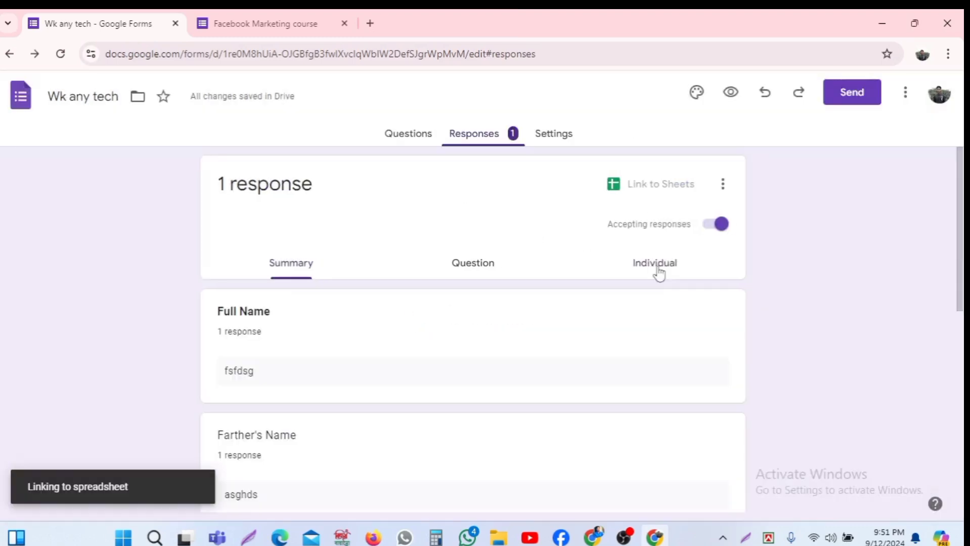